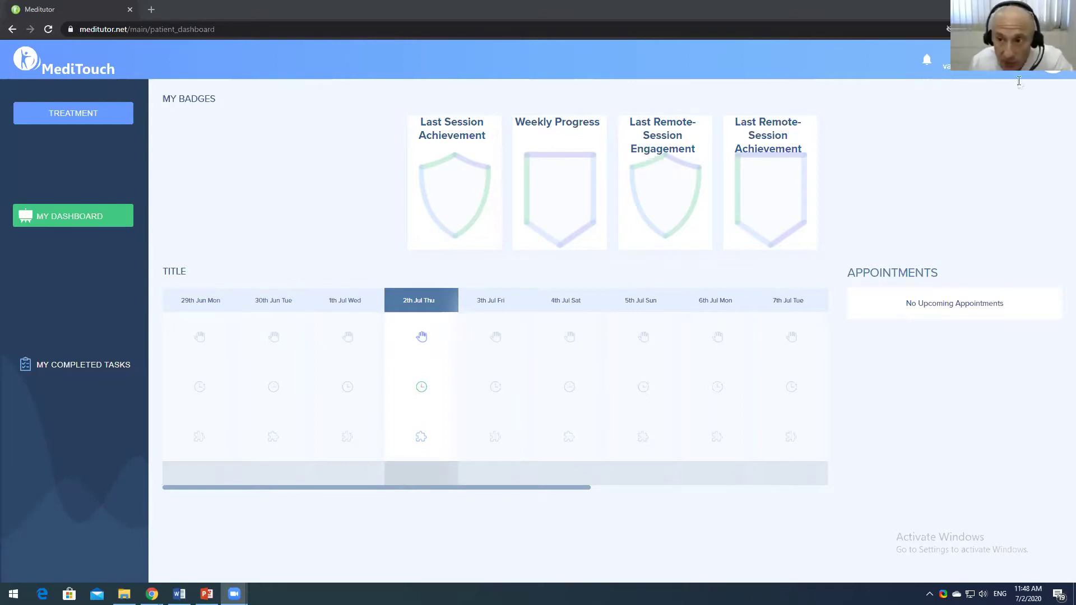
# Step: Switch to the Chrome window showing the MediTouch patient dashboard
pyautogui.hotkey('alt', 'Tab')
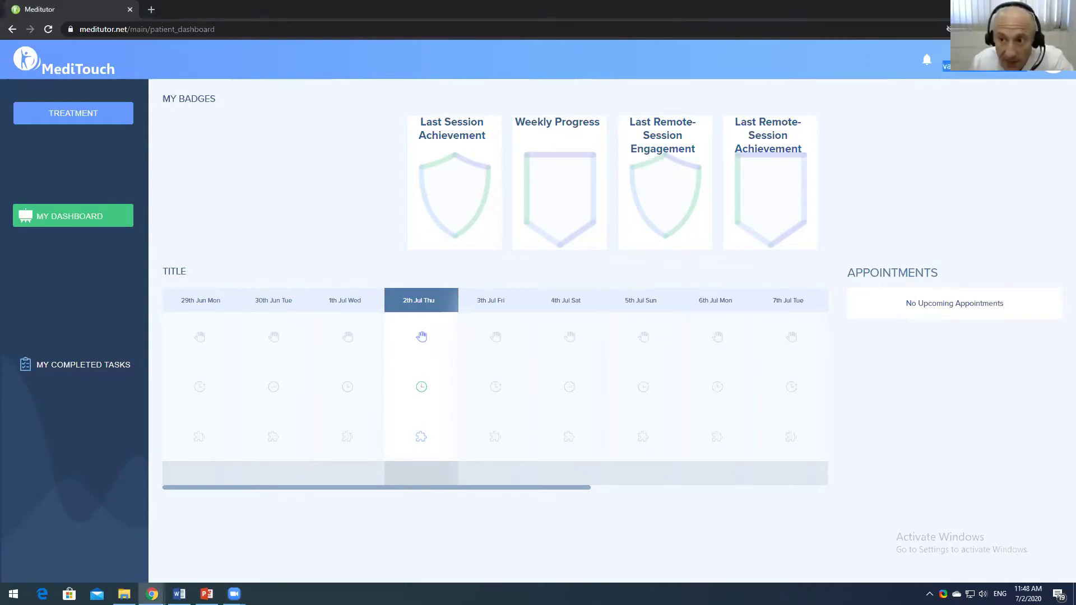
# Step: Log out of the patient account and log back in with Chrome's saved demo patient login
pyautogui.click(1052, 63)
pyautogui.click(1017, 163)
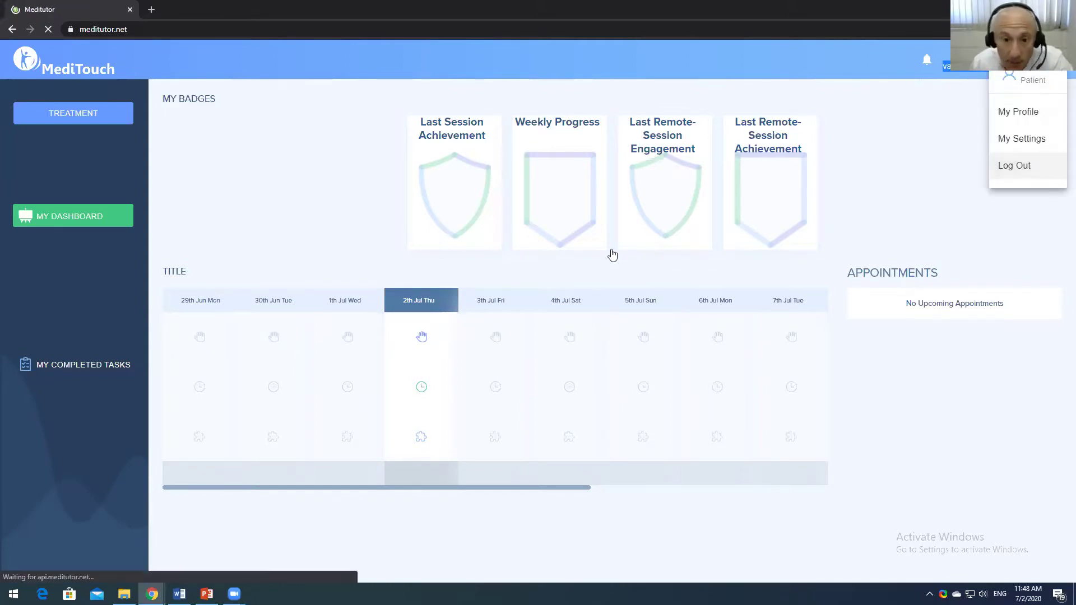
pyautogui.click(498, 289)
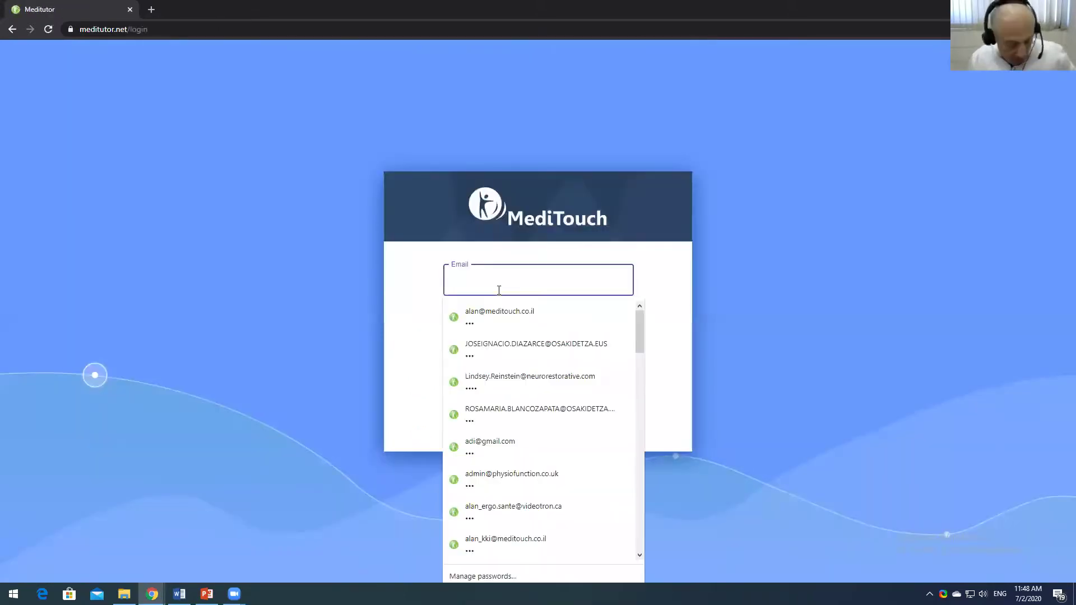
pyautogui.write('vade')
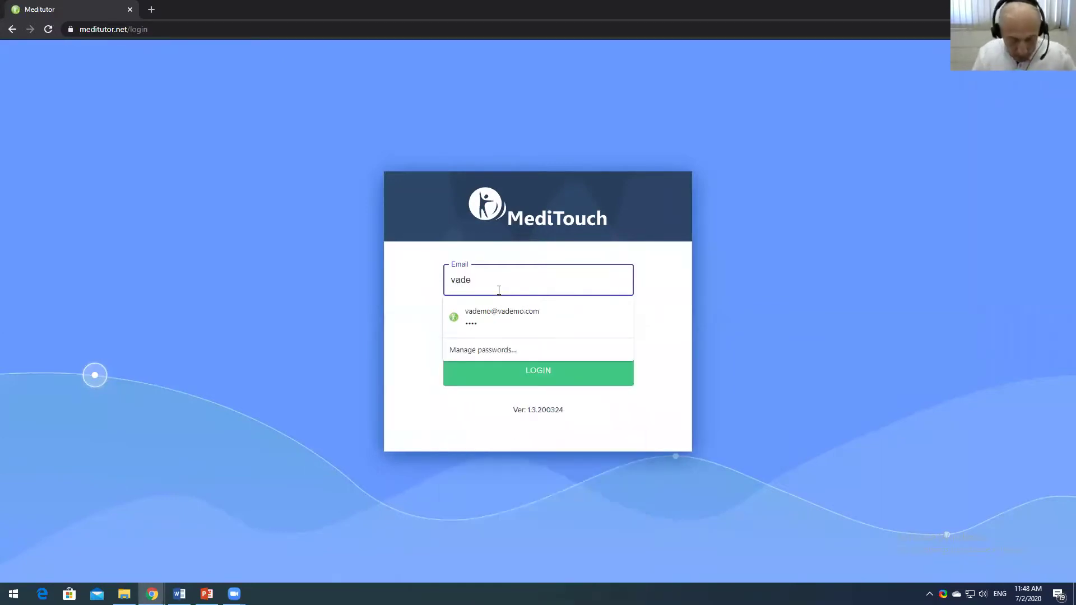
pyautogui.write('mo')
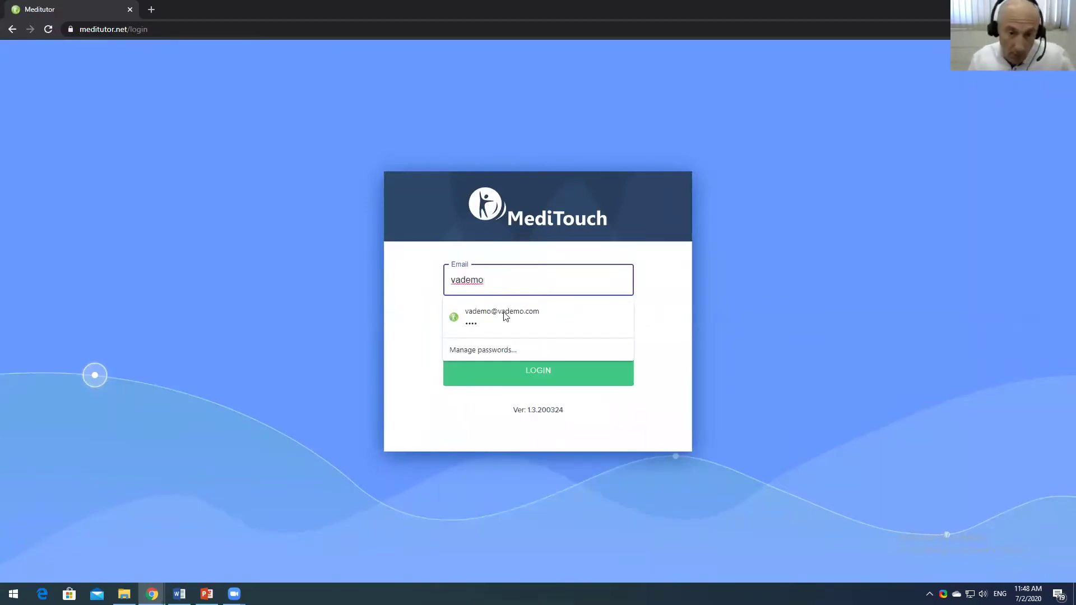
pyautogui.click(504, 315)
pyautogui.click(528, 372)
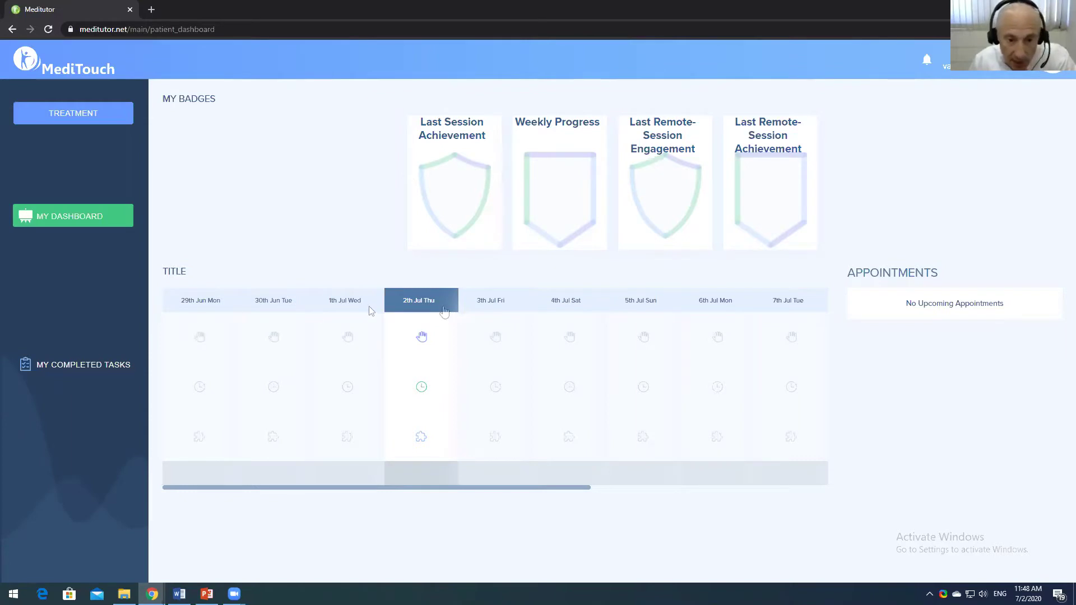
# Step: Open today's My Treatment list and start the Helix Jump wrist task from Previous Tasks
pyautogui.click(422, 338)
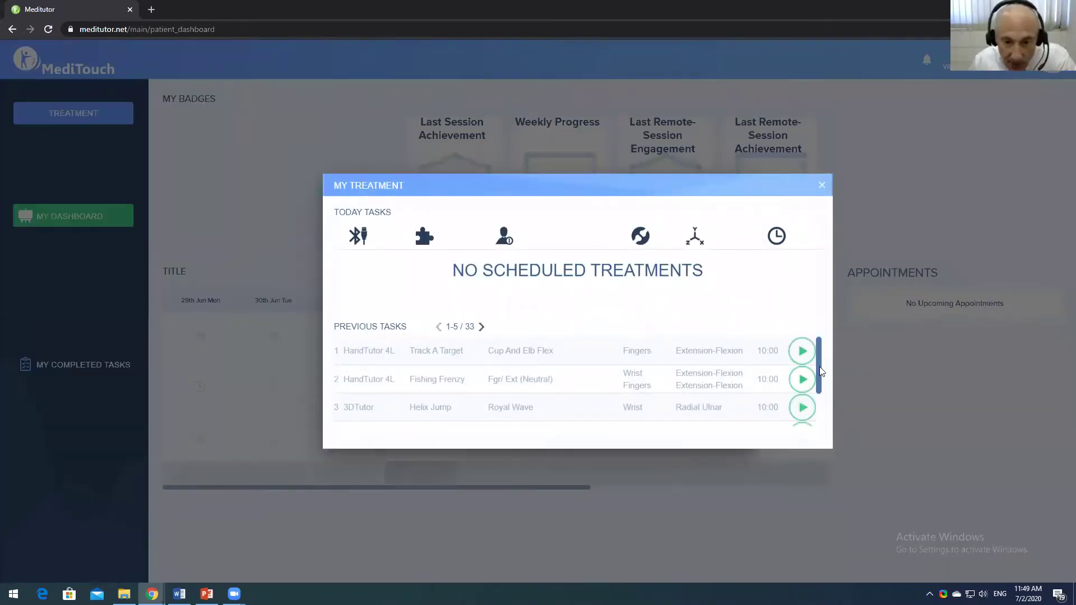
pyautogui.moveTo(821, 371)
pyautogui.mouseDown()
pyautogui.moveTo(817, 414)
pyautogui.moveTo(814, 354)
pyautogui.mouseUp()
pyautogui.moveTo(818, 376); pyautogui.dragTo(779, 375)
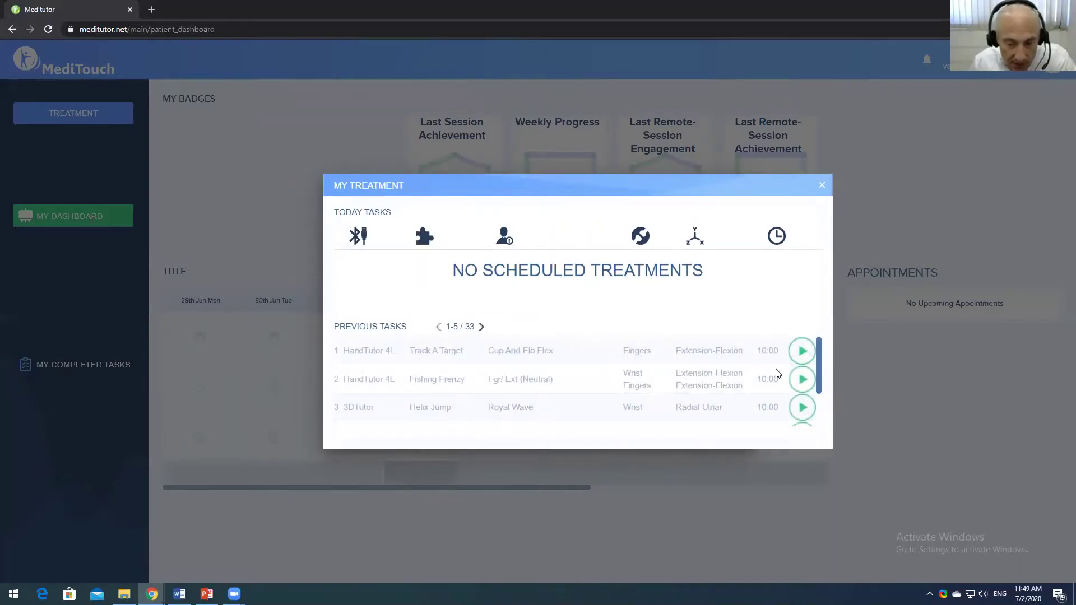
pyautogui.scroll(-2, 657, 382)
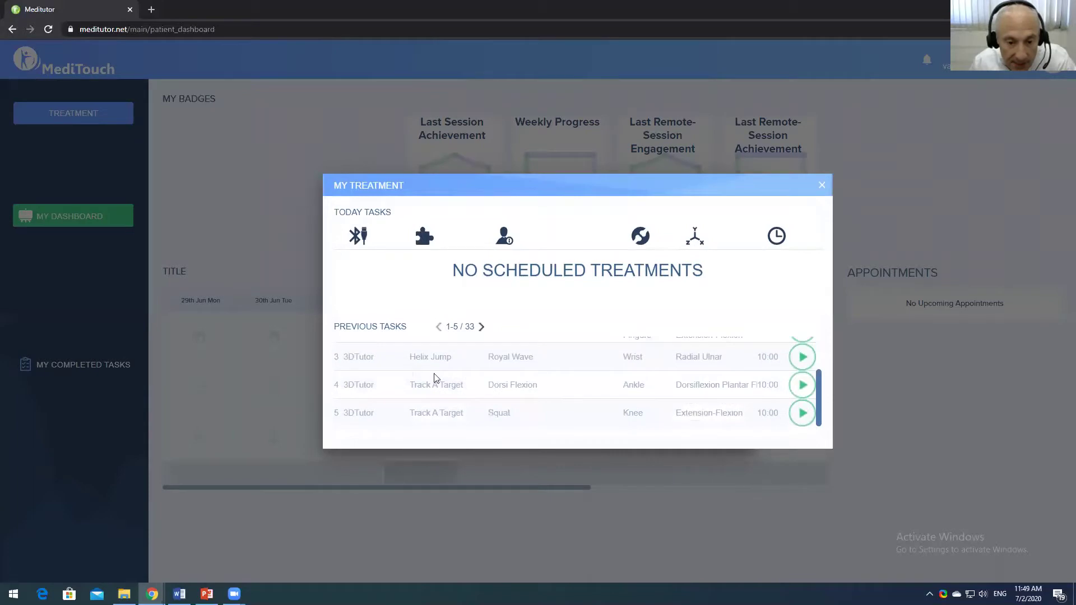
pyautogui.click(796, 366)
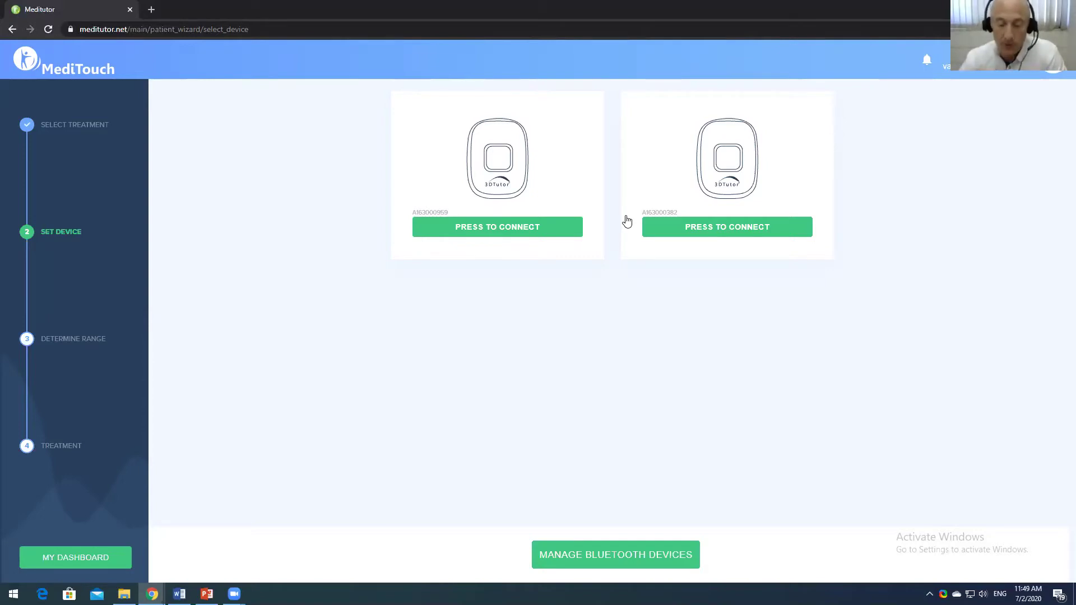
# Step: Connect the second 3DTutor sensor and accept the radial-ulnar range to reach Helix Jump
pyautogui.click(683, 234)
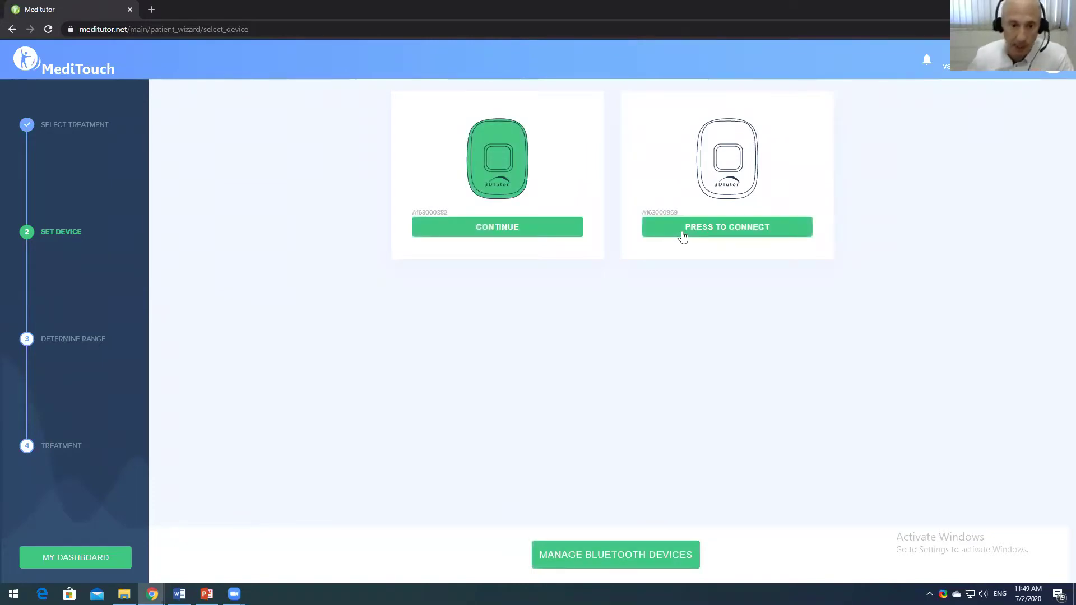
pyautogui.click(509, 223)
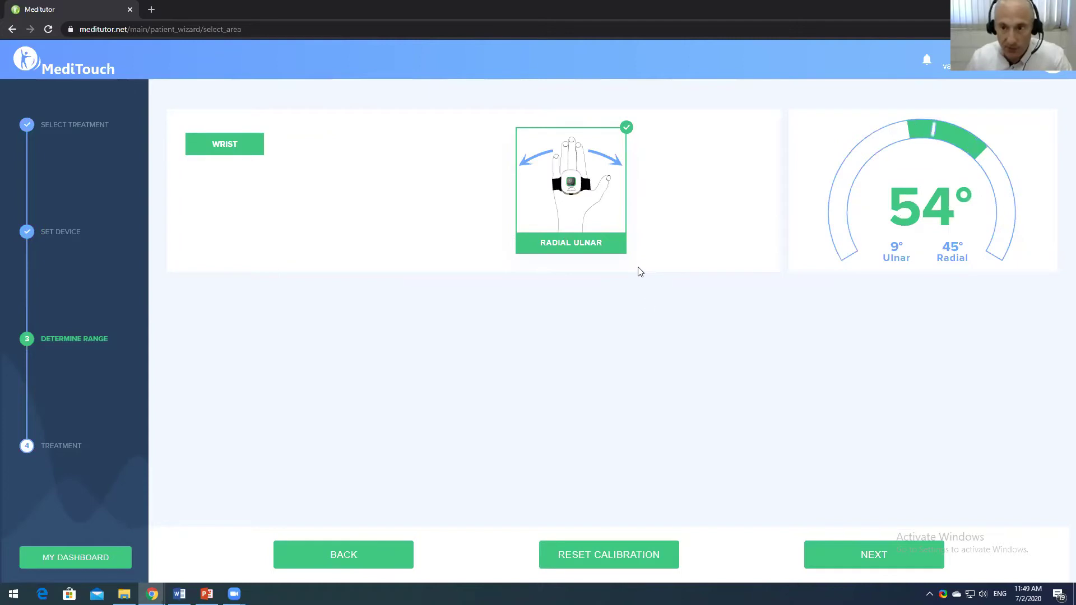
pyautogui.click(860, 557)
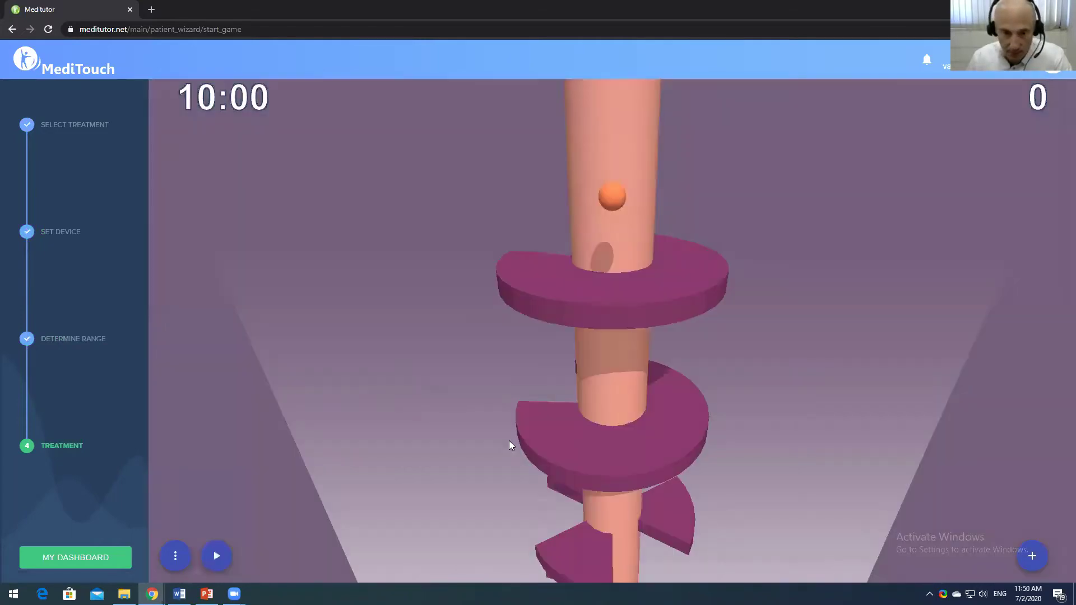
# Step: Play Helix Jump briefly, pause and stop it, then return to My Dashboard
pyautogui.click(216, 557)
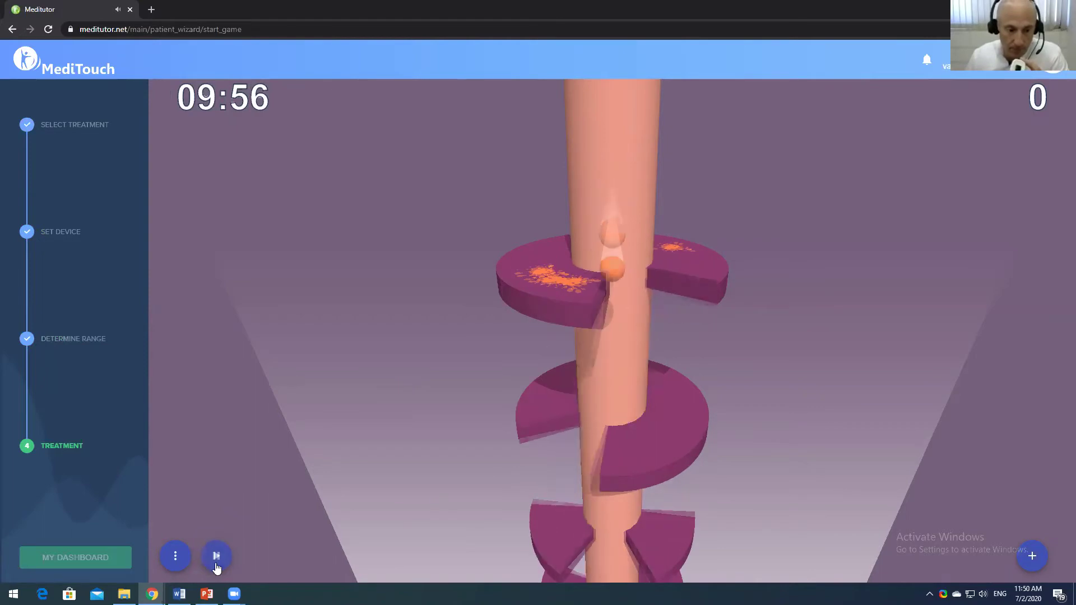
pyautogui.click(215, 557)
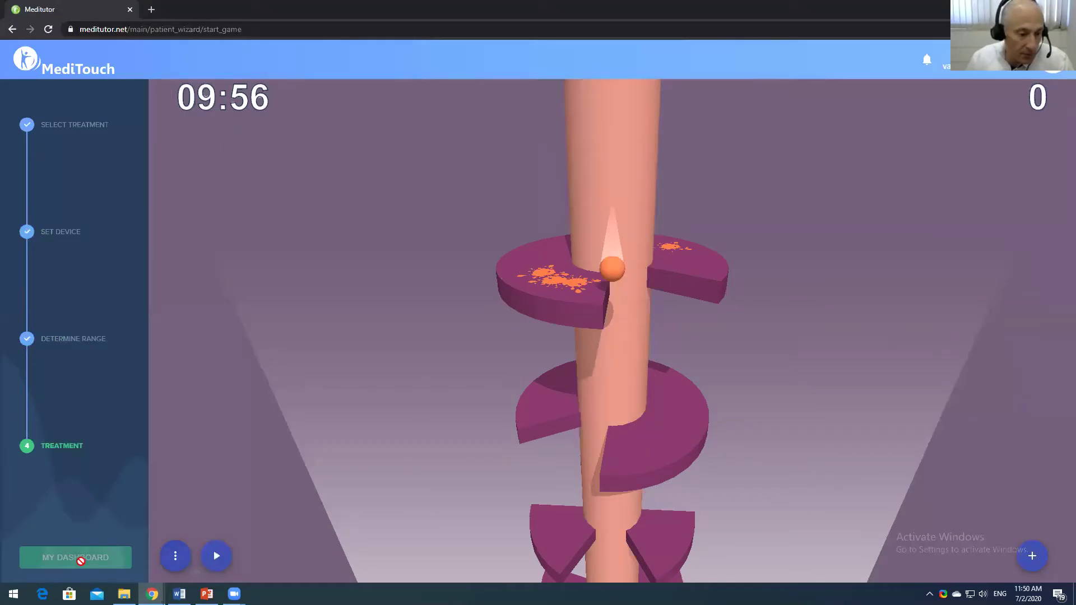
pyautogui.click(185, 558)
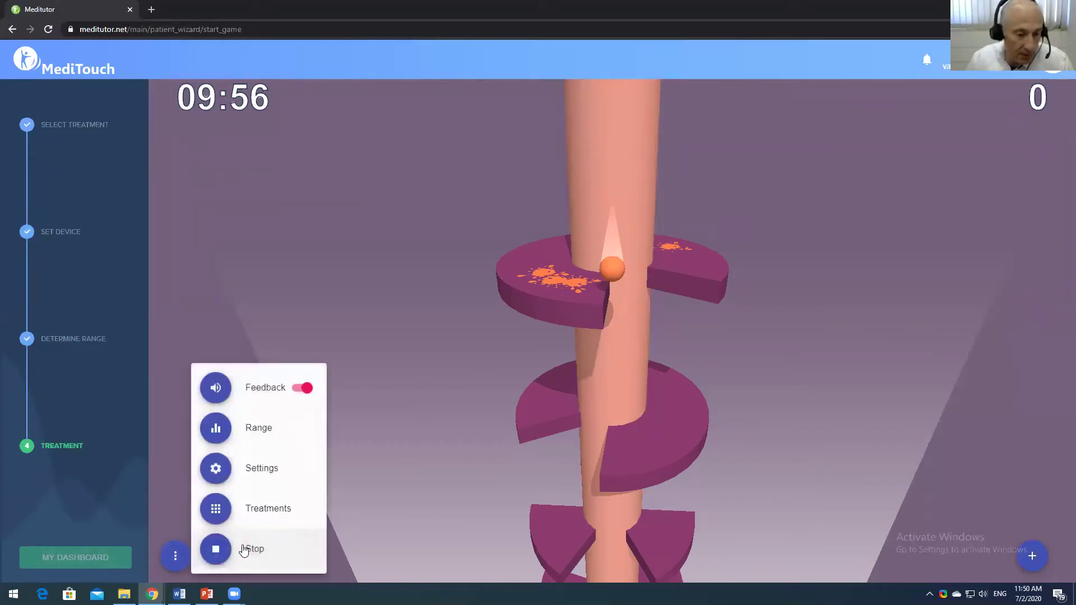
pyautogui.click(247, 547)
pyautogui.click(82, 565)
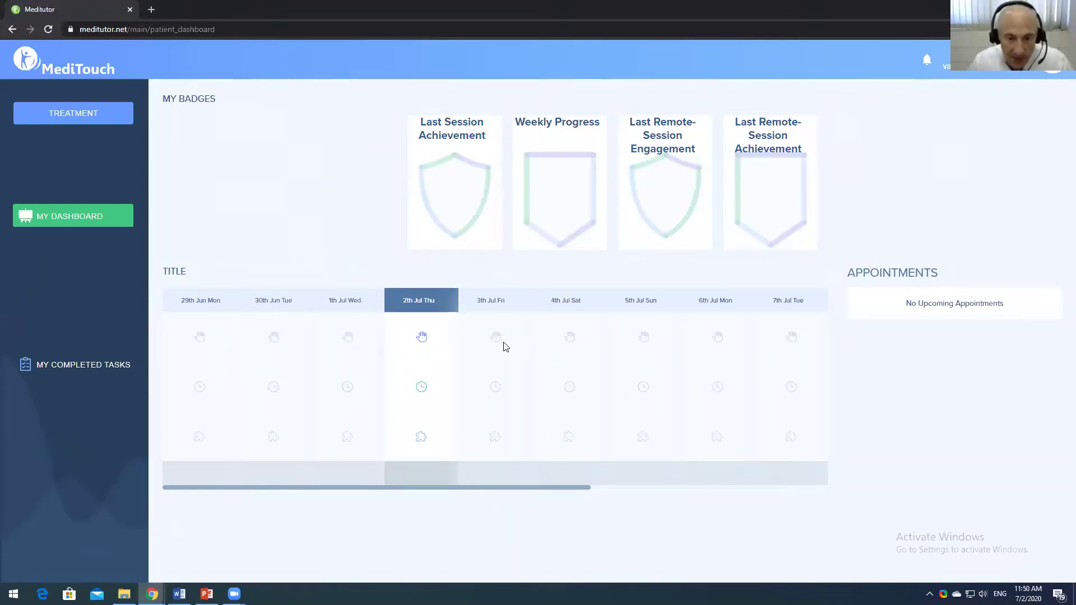
# Step: Look through today's treatment list, close it, and switch to the therapist dashboard window
pyautogui.click(422, 338)
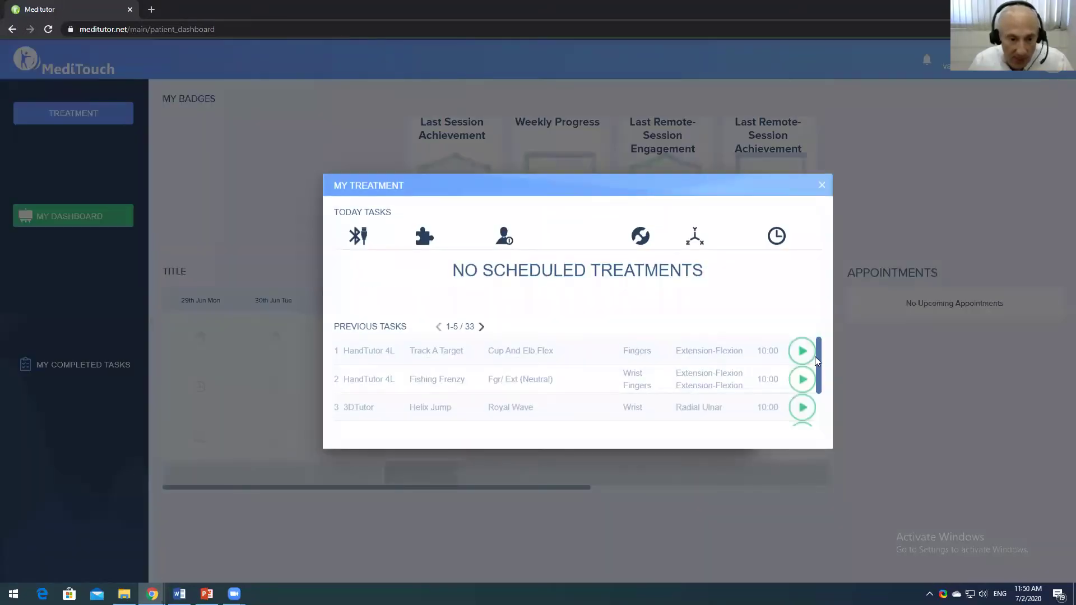
pyautogui.scroll(-3, 815, 356)
pyautogui.scroll(3, 815, 356)
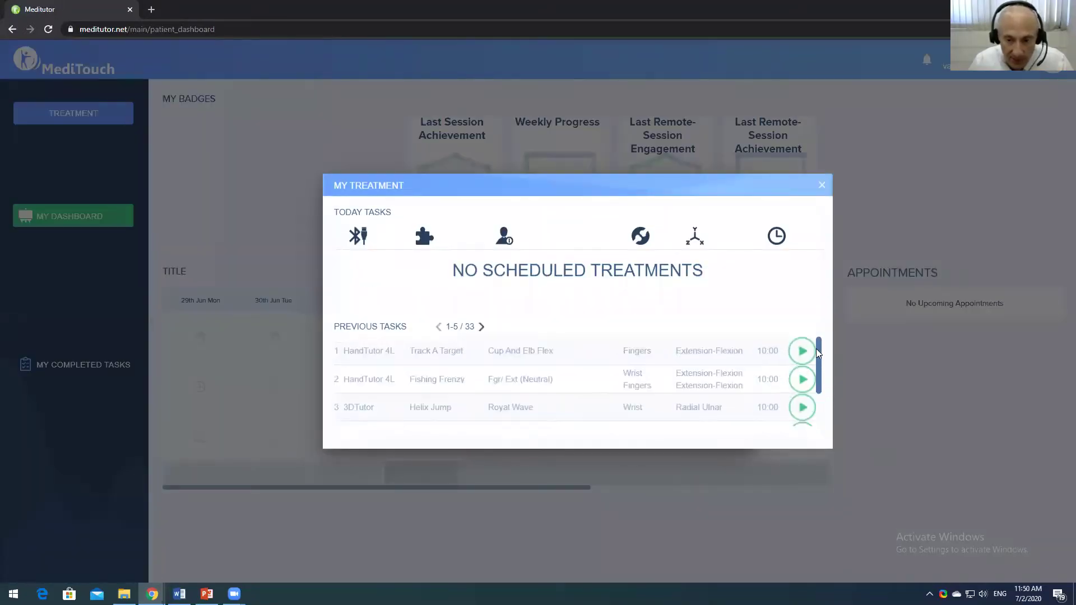
pyautogui.click(822, 185)
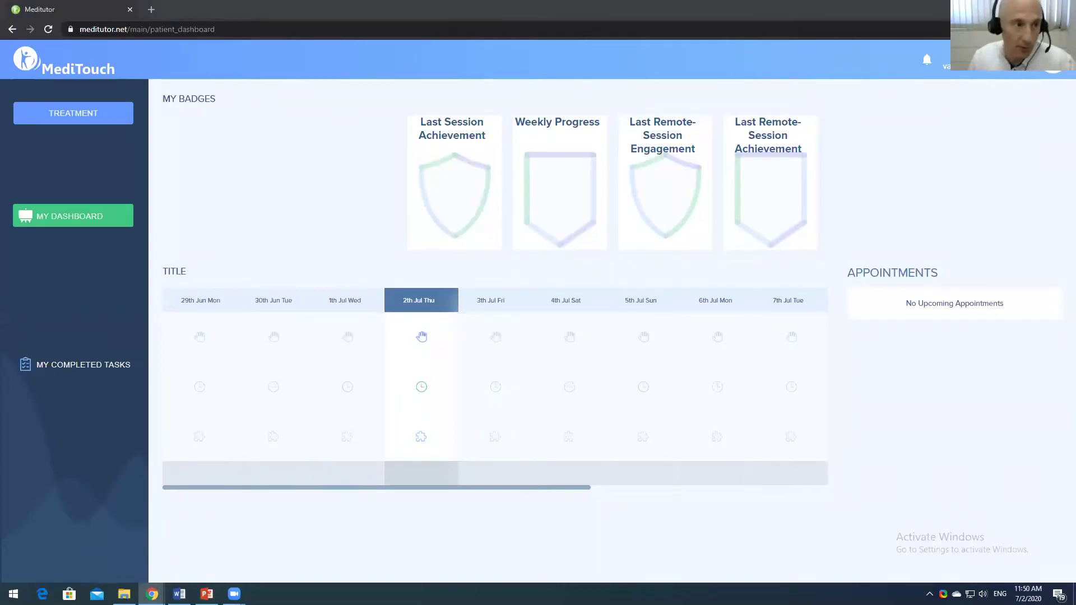
pyautogui.hotkey('alt', 'Tab')
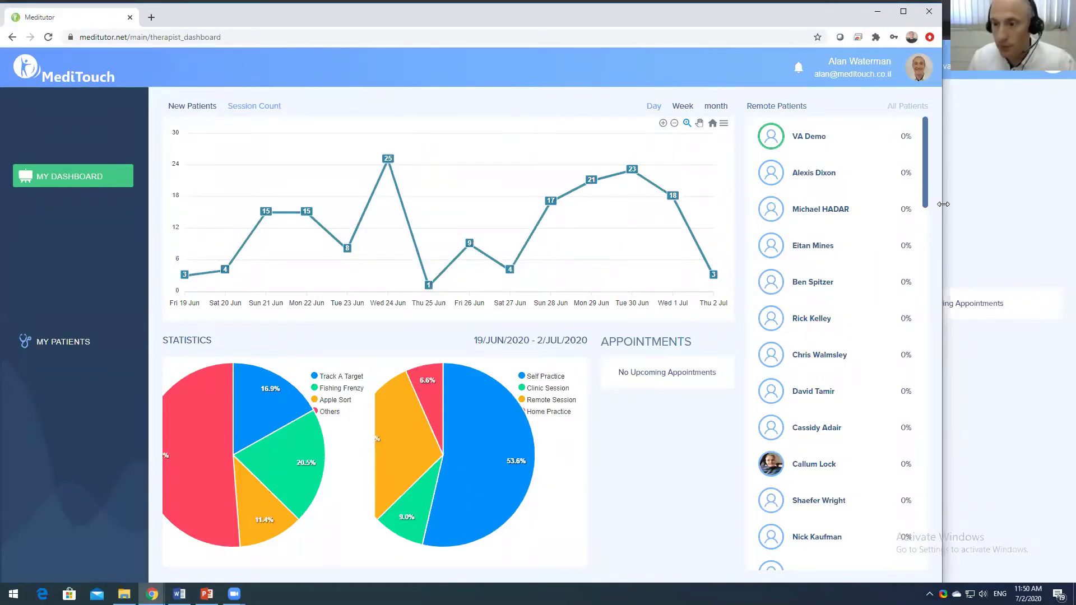
# Step: Maximize the therapist window, open the demo patient's record from Remote Patients, and call them
pyautogui.press('super+Up')
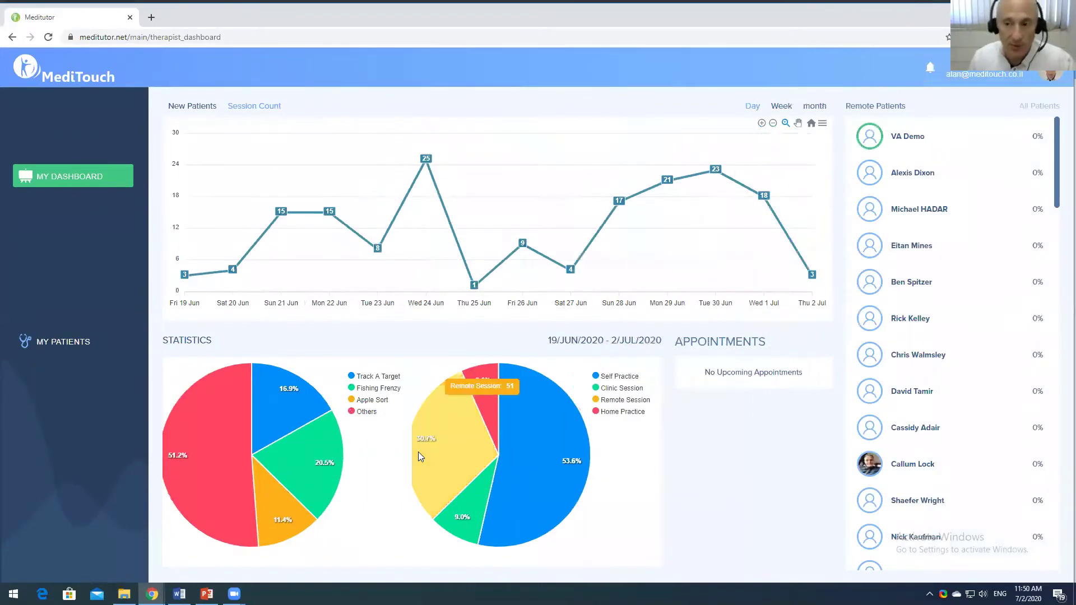
pyautogui.click(872, 144)
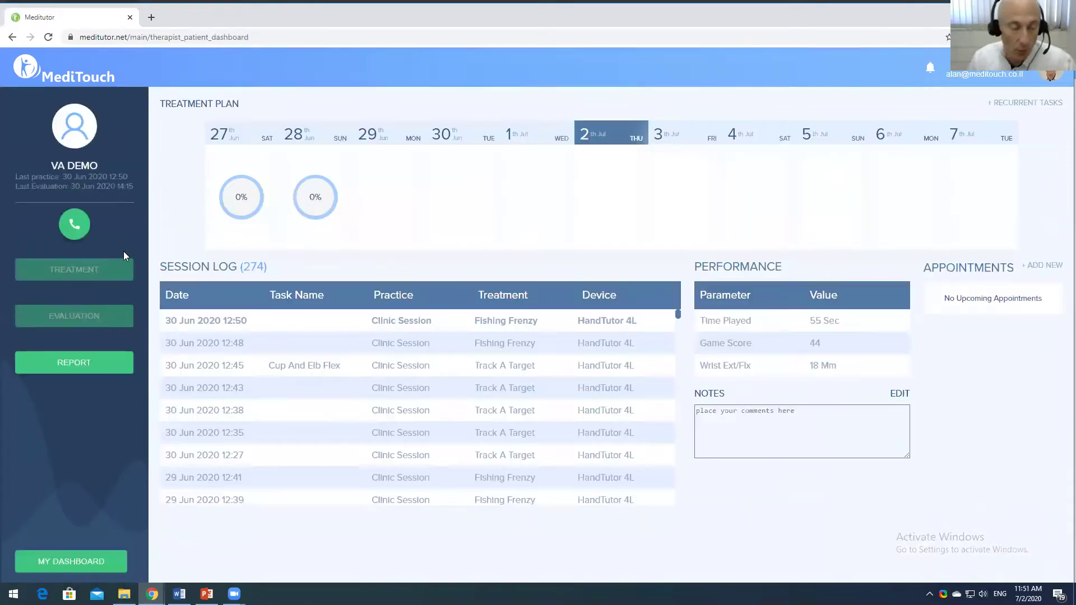
pyautogui.click(74, 225)
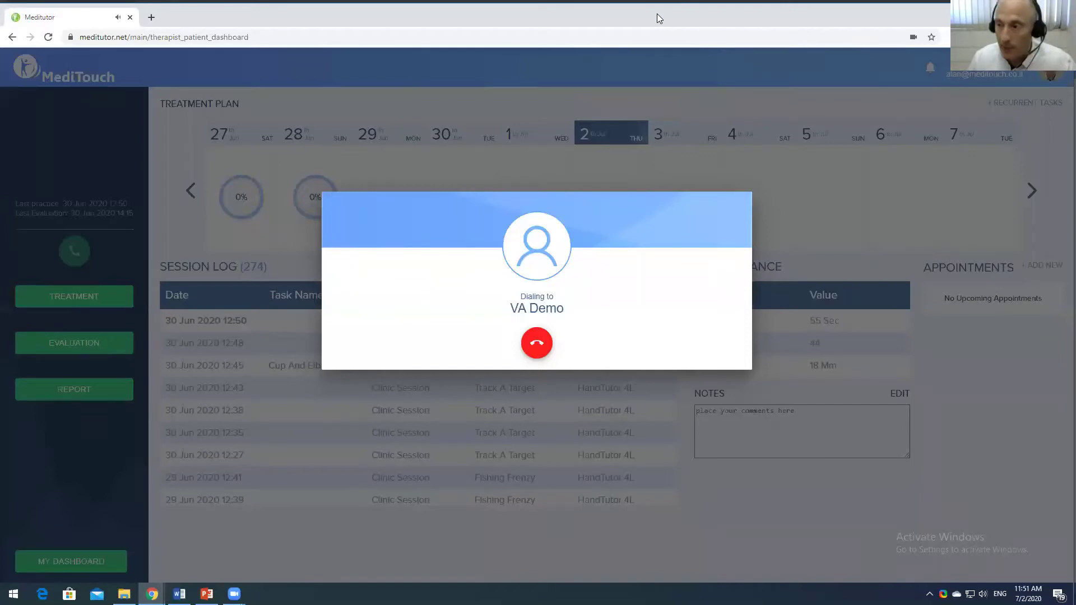
# Step: In the patient's window, accept the therapist's video call and allow microphone and camera
pyautogui.hotkey('alt', 'Tab')
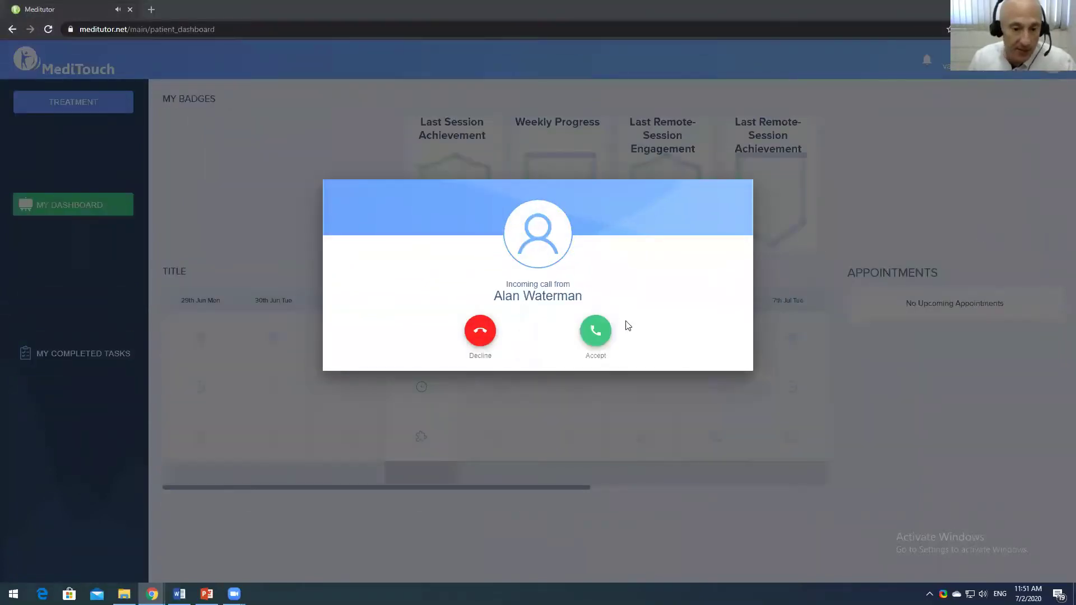
pyautogui.click(596, 332)
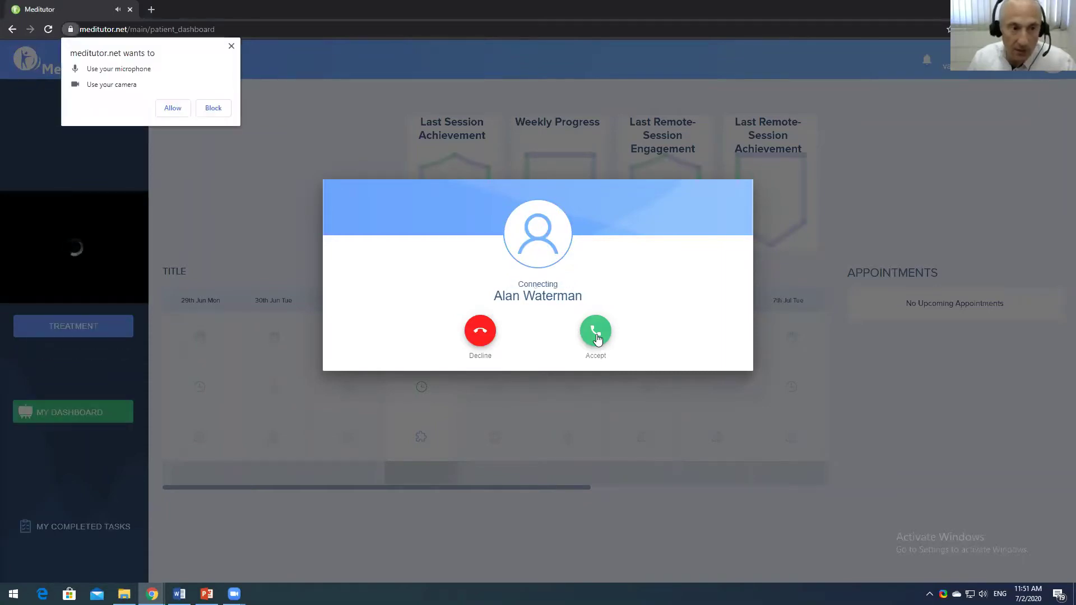
pyautogui.click(175, 114)
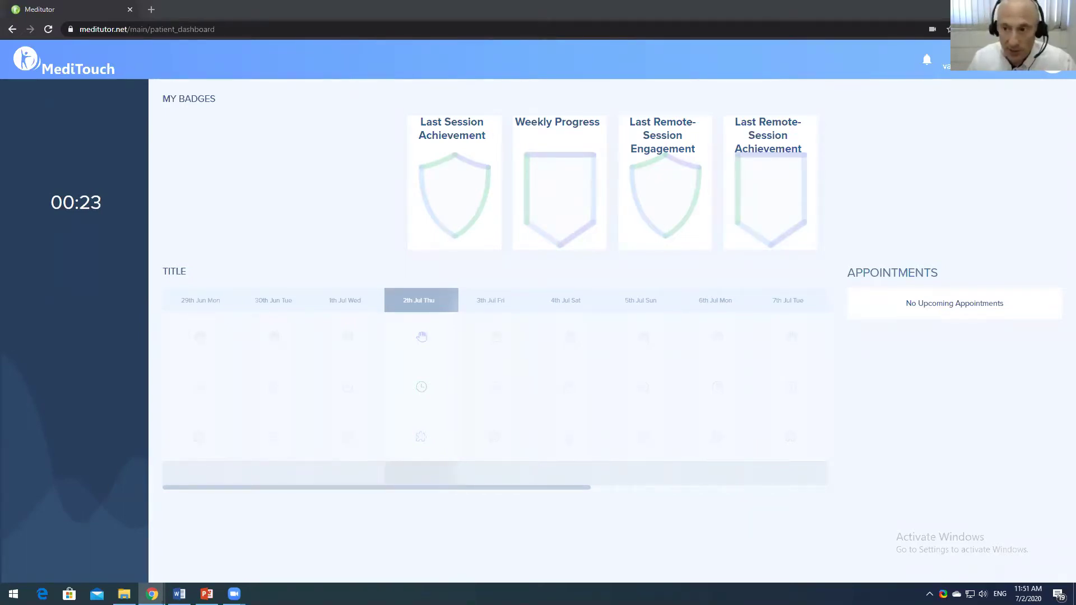
# Step: Start a new treatment for the demo patient from the therapist's window
pyautogui.hotkey('alt', 'Tab')
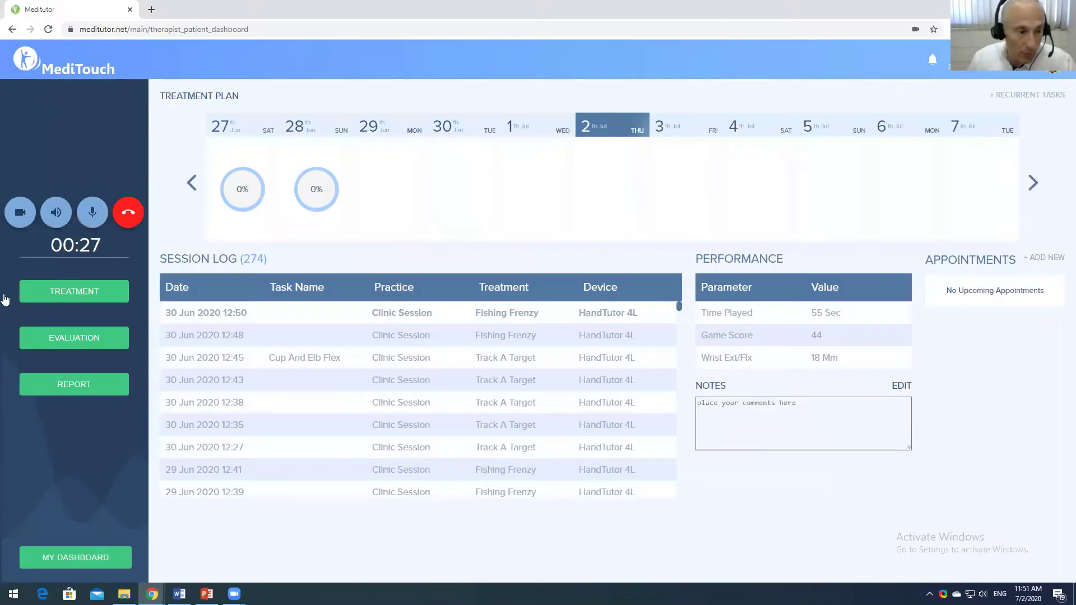
pyautogui.click(72, 292)
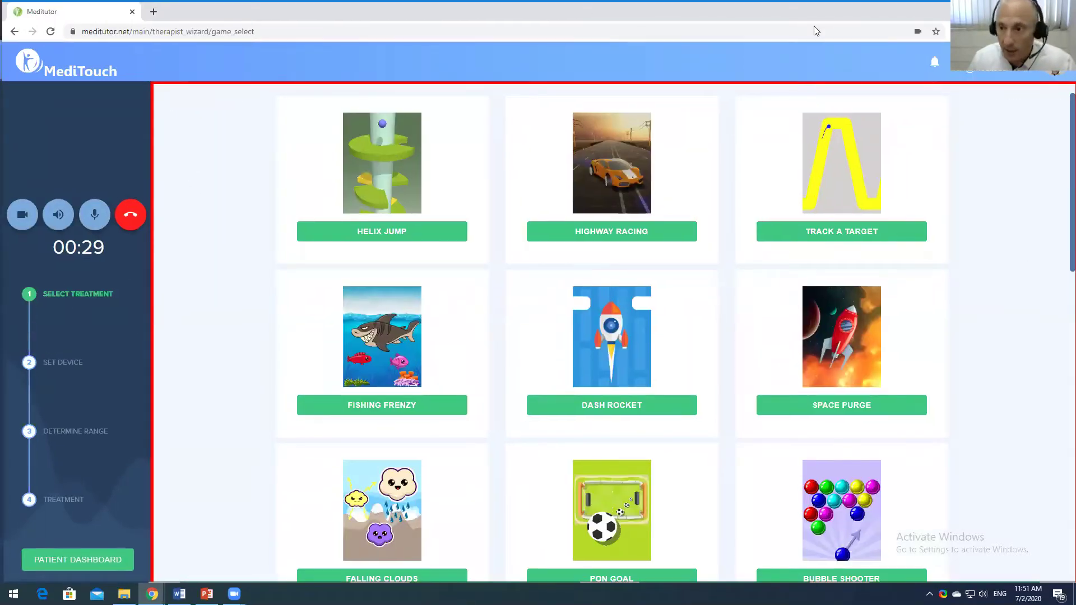
pyautogui.hotkey('alt', 'Tab')
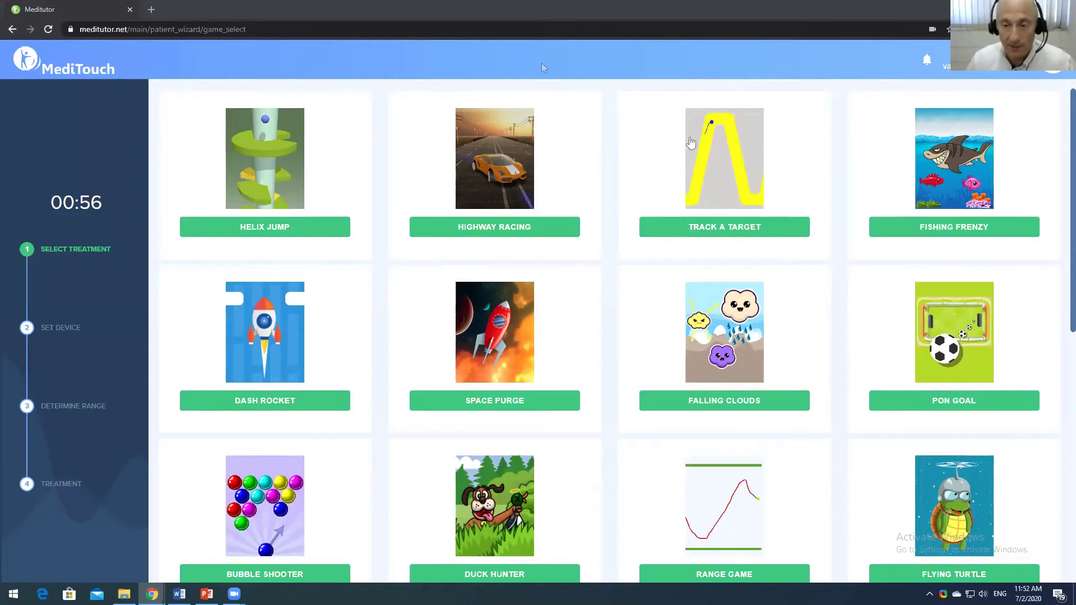
pyautogui.hotkey('alt', 'Tab')
# Step: Choose Track A Target on the 3DTutor for the left wrist, then measure the patient's range
pyautogui.click(849, 183)
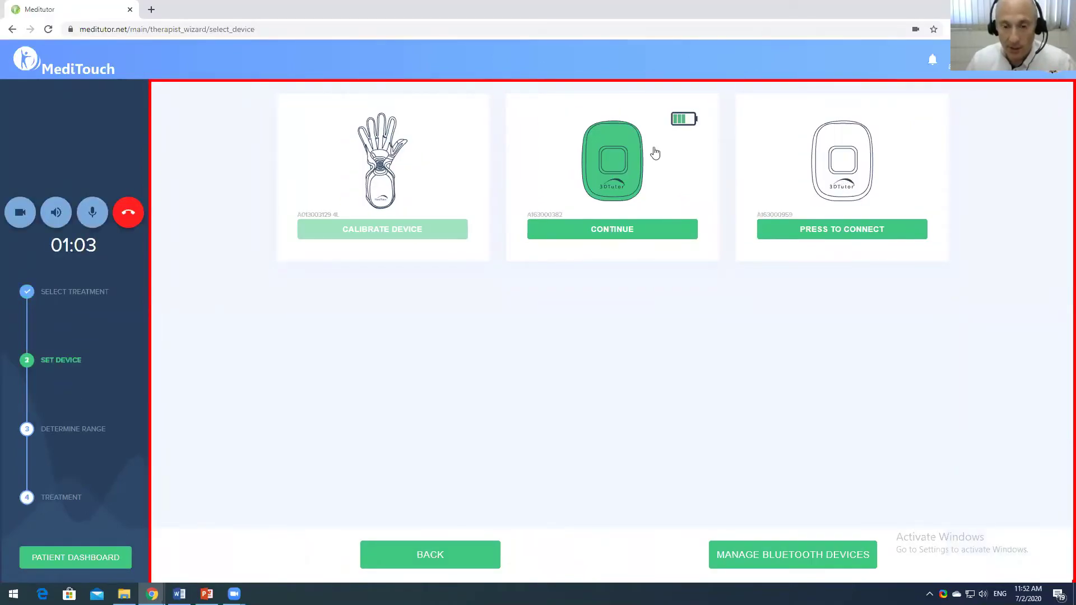
pyautogui.click(626, 175)
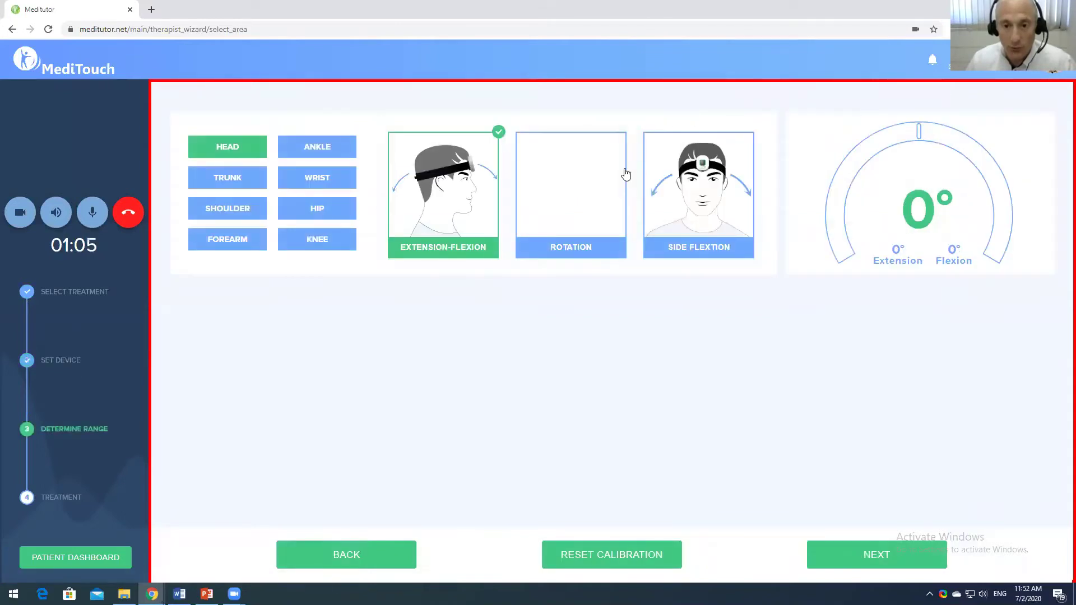
pyautogui.click(312, 181)
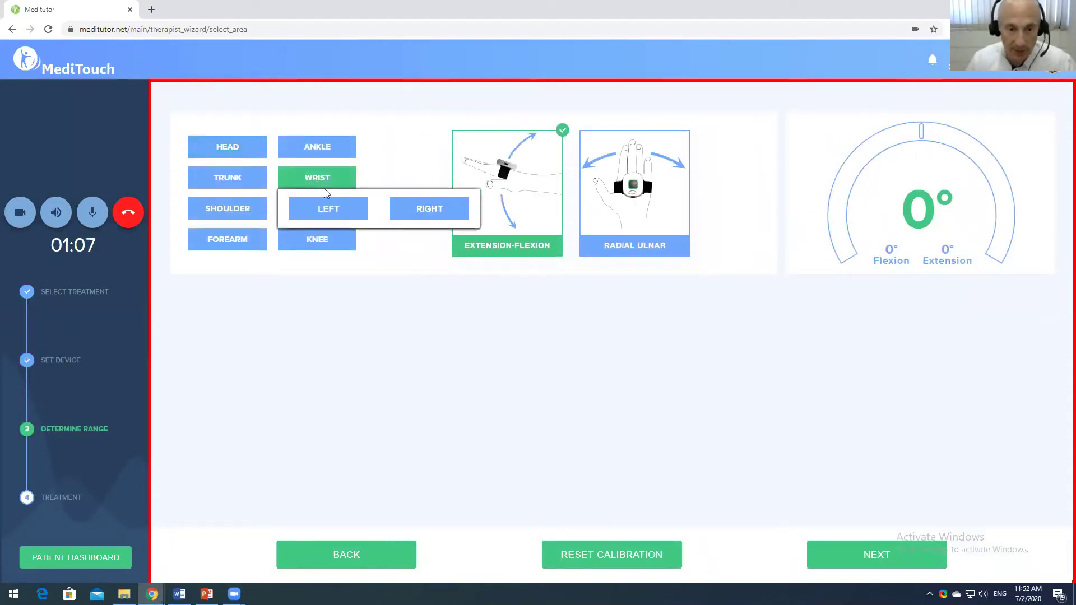
pyautogui.click(347, 217)
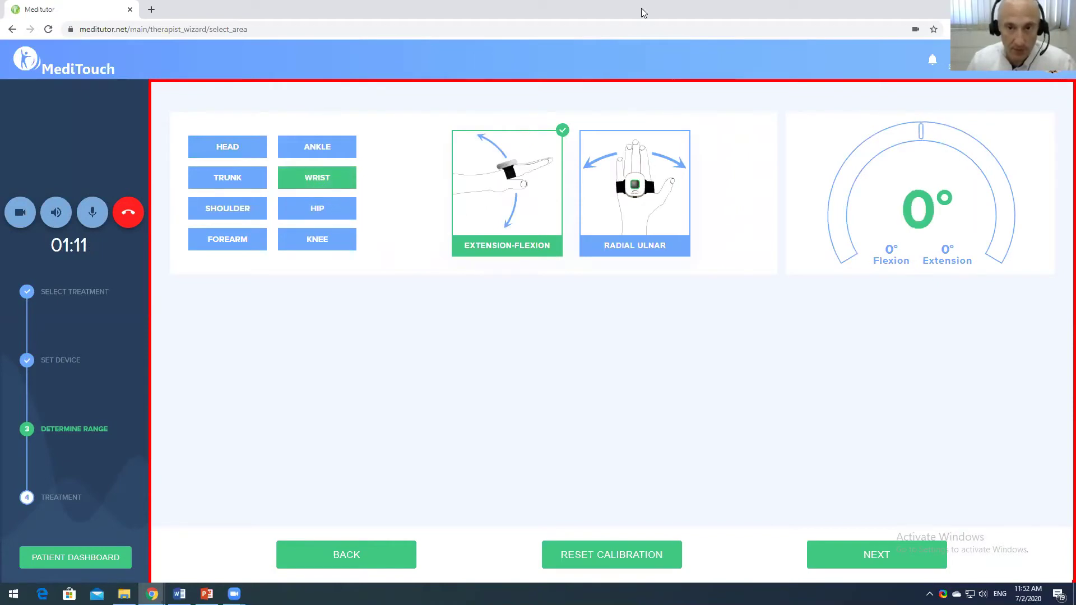
pyautogui.hotkey('alt', 'Tab')
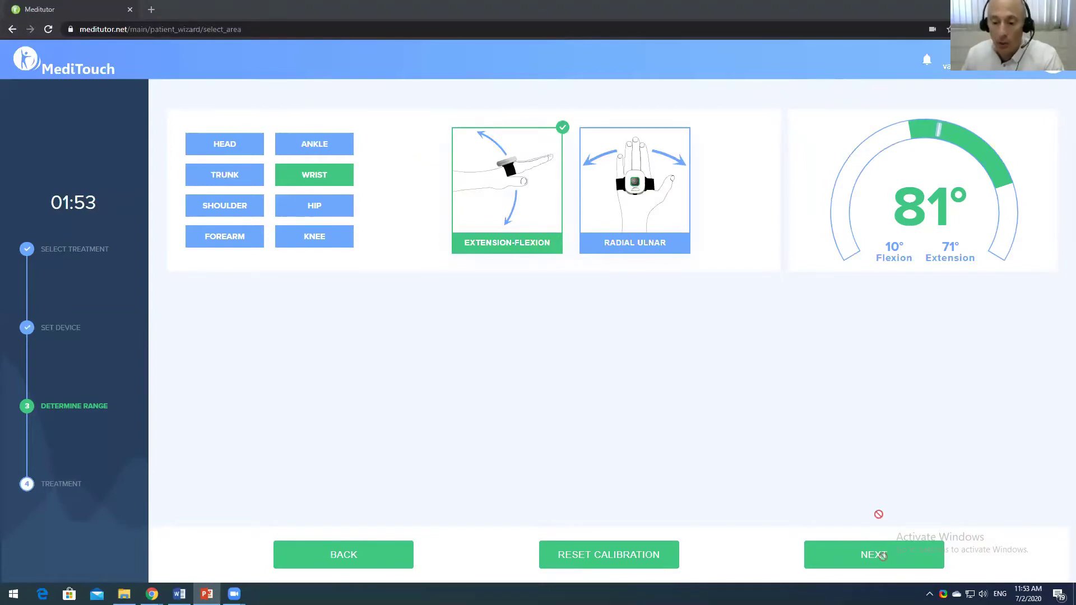
# Step: Accept the measured 81° wrist range and start the Track A Target game
pyautogui.click(883, 556)
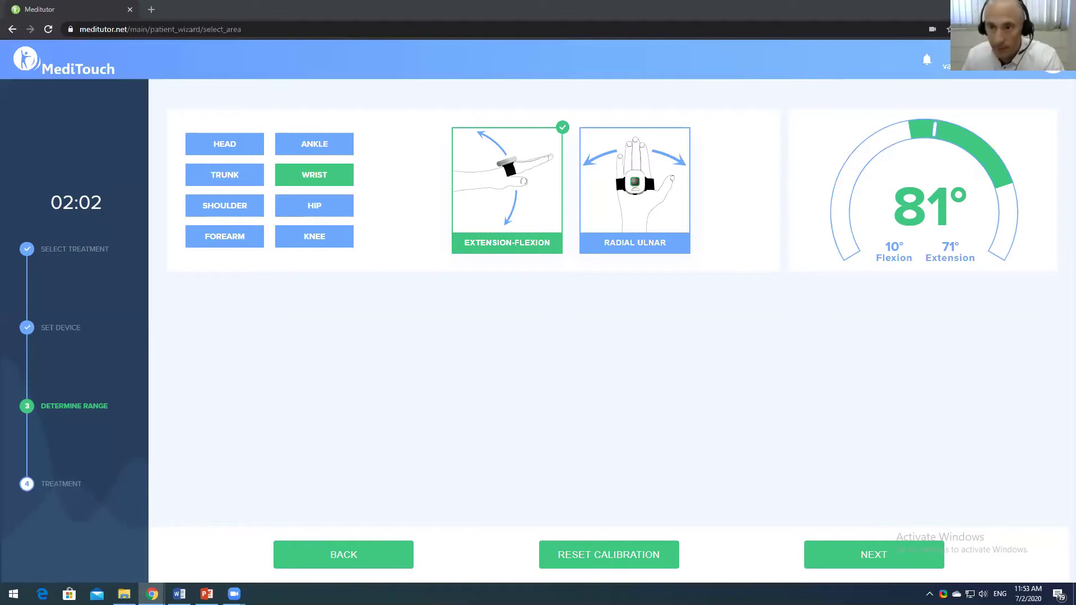
pyautogui.hotkey('alt', 'Tab')
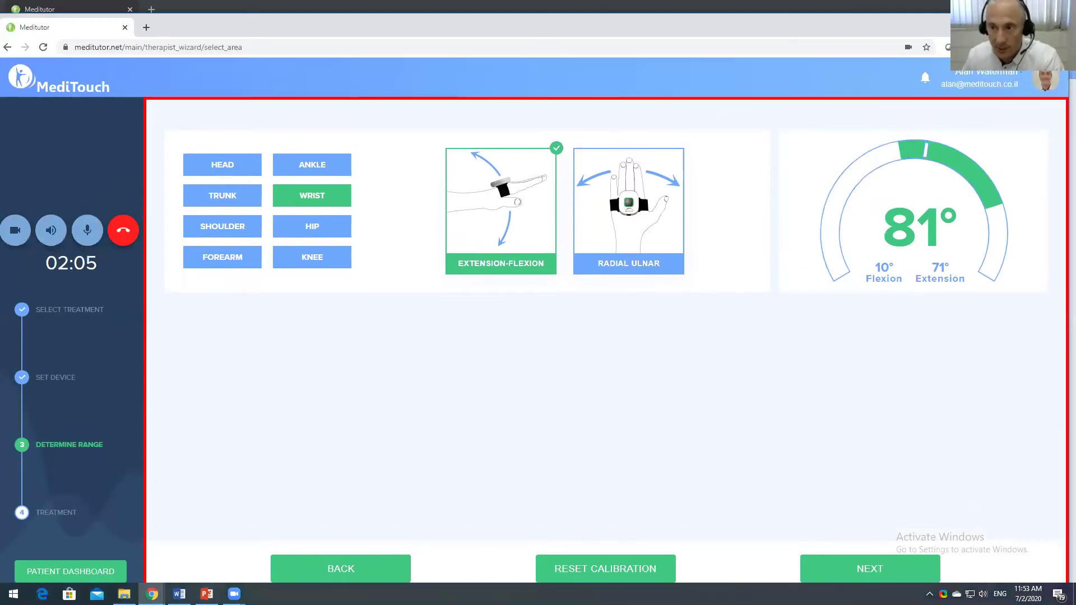
pyautogui.click(884, 569)
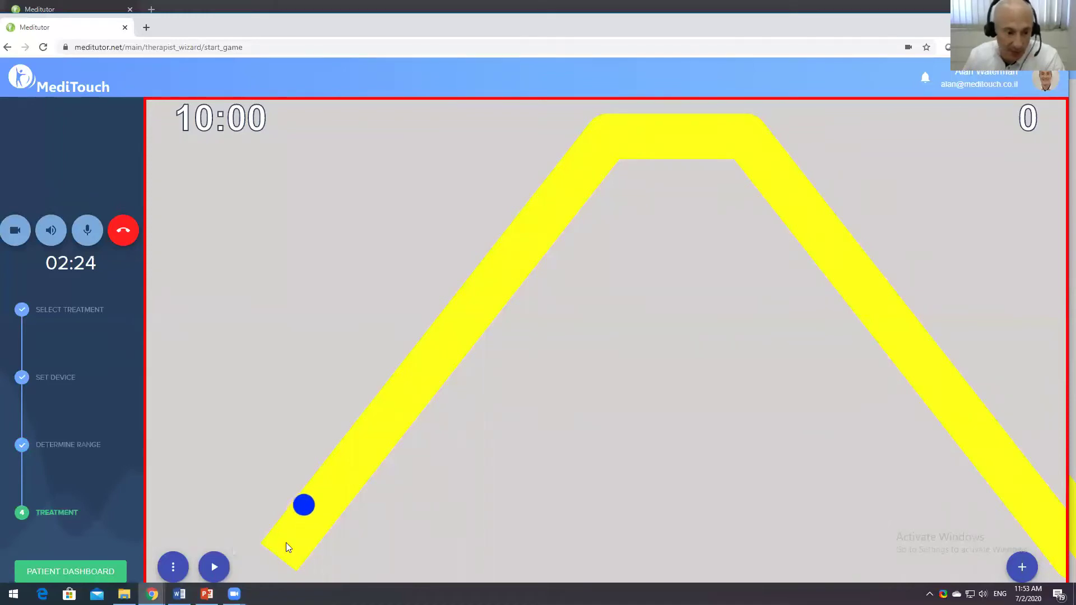
pyautogui.click(215, 567)
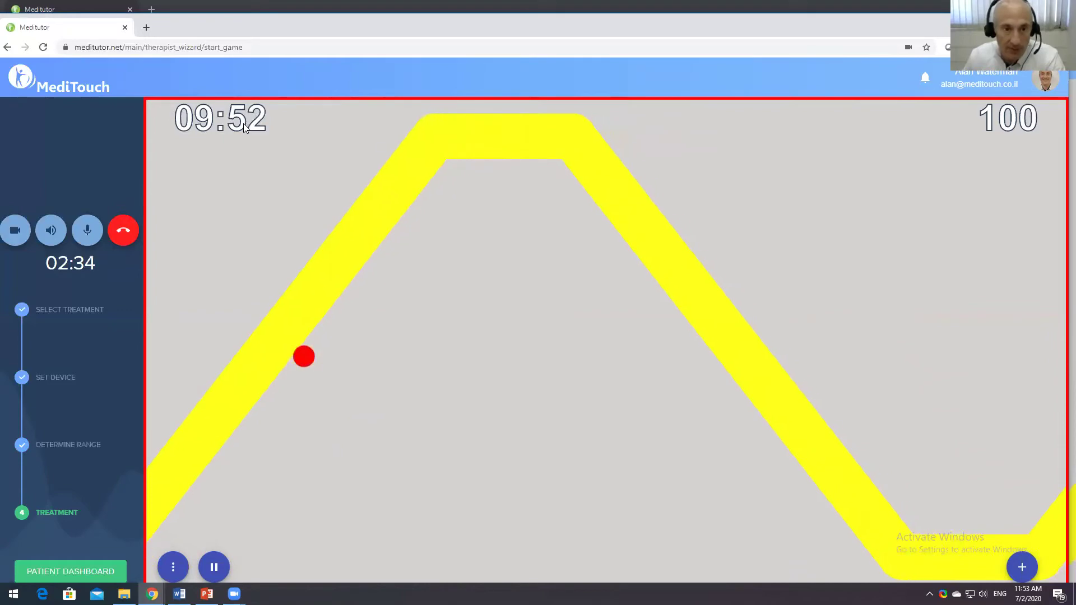
# Step: Reposition the therapist's MediTouch window to the front, mirroring the live Track A Target game
pyautogui.moveTo(551, 23); pyautogui.dragTo(692, 35)
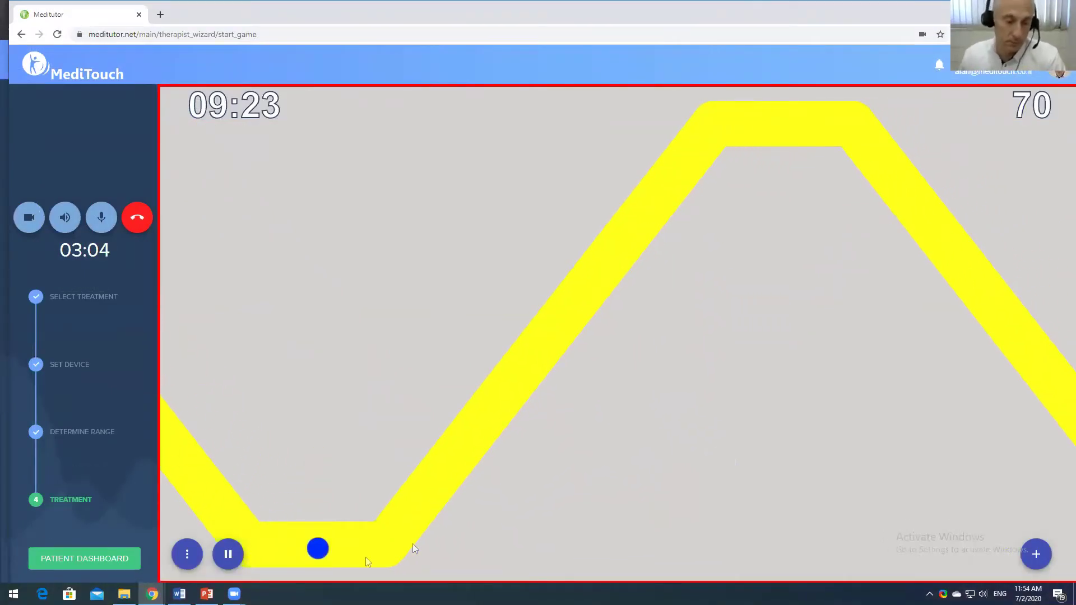
# Step: Stop the Track A Target game at score 70 after 00:43 and close the Well Done! summary
pyautogui.click(187, 556)
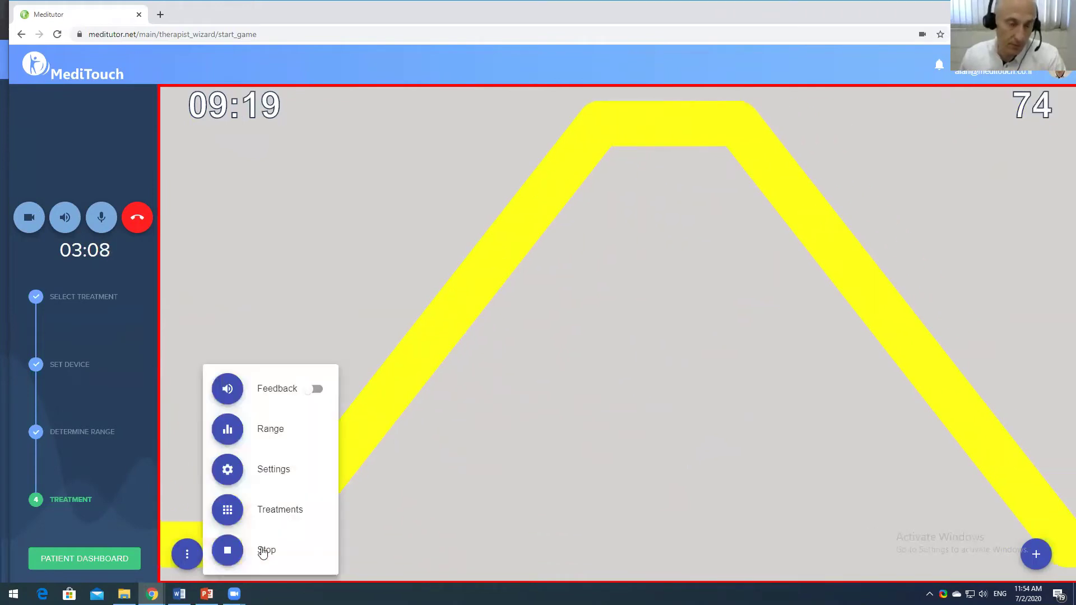
pyautogui.click(263, 550)
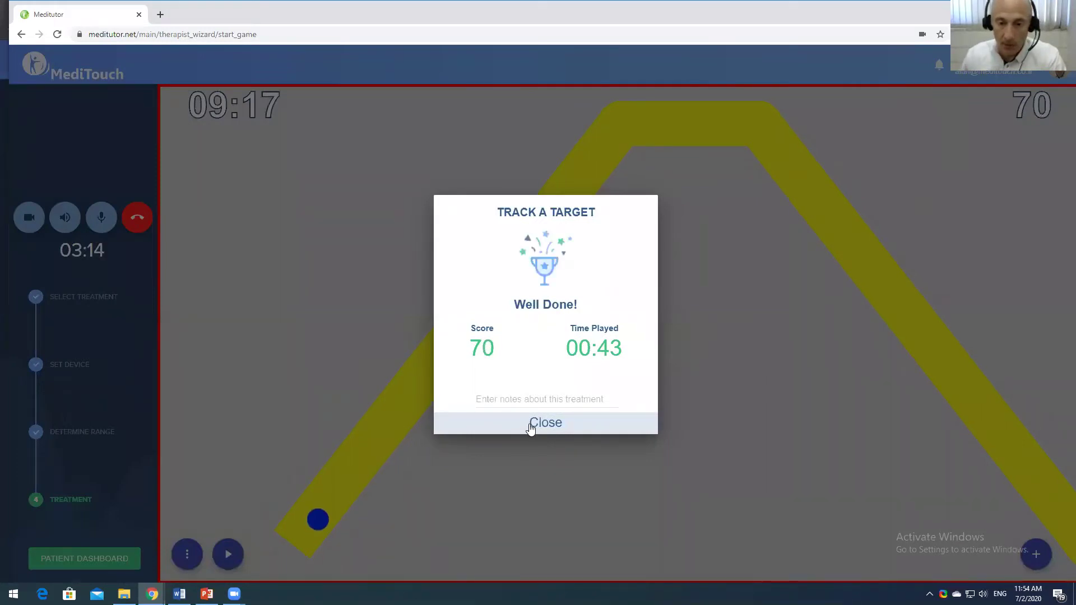
pyautogui.click(532, 426)
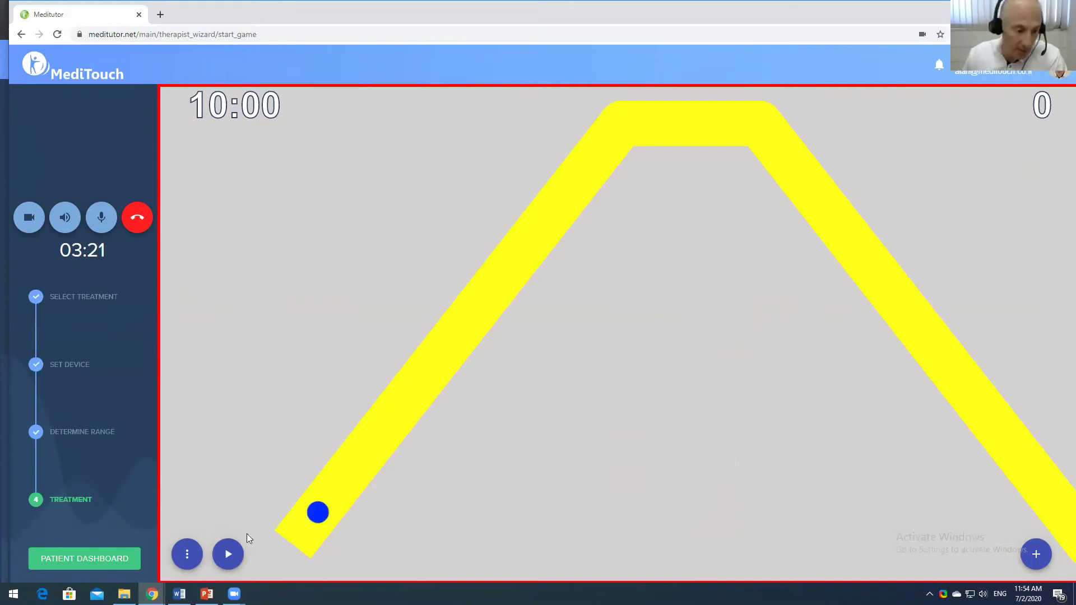
# Step: Return to the patient dashboard and highlight the new 2 Jul 11:54 Remote Session entry
pyautogui.click(93, 557)
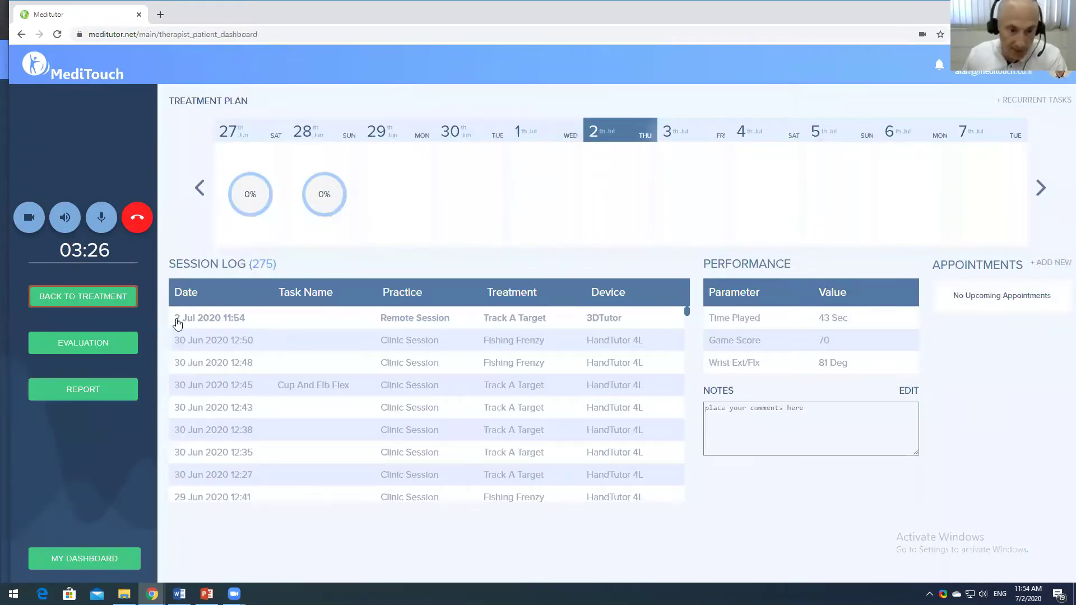
pyautogui.moveTo(294, 324); pyautogui.dragTo(518, 325)
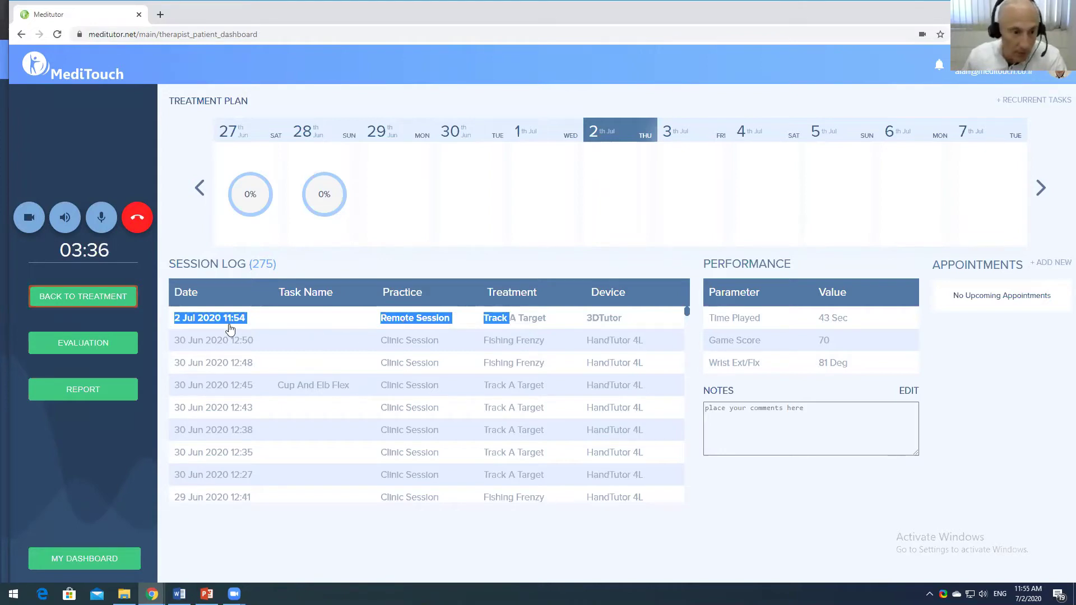
pyautogui.click(543, 329)
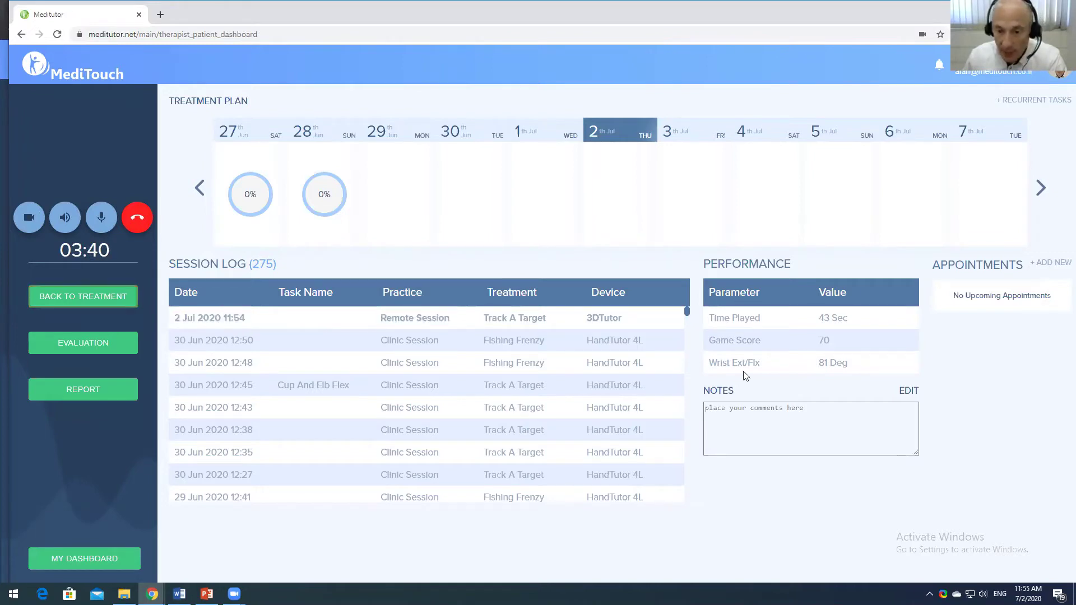
# Step: Highlight the Wrist Ext/Flx 81 Deg result row, then open the treatment notes for editing
pyautogui.moveTo(716, 366); pyautogui.dragTo(854, 368)
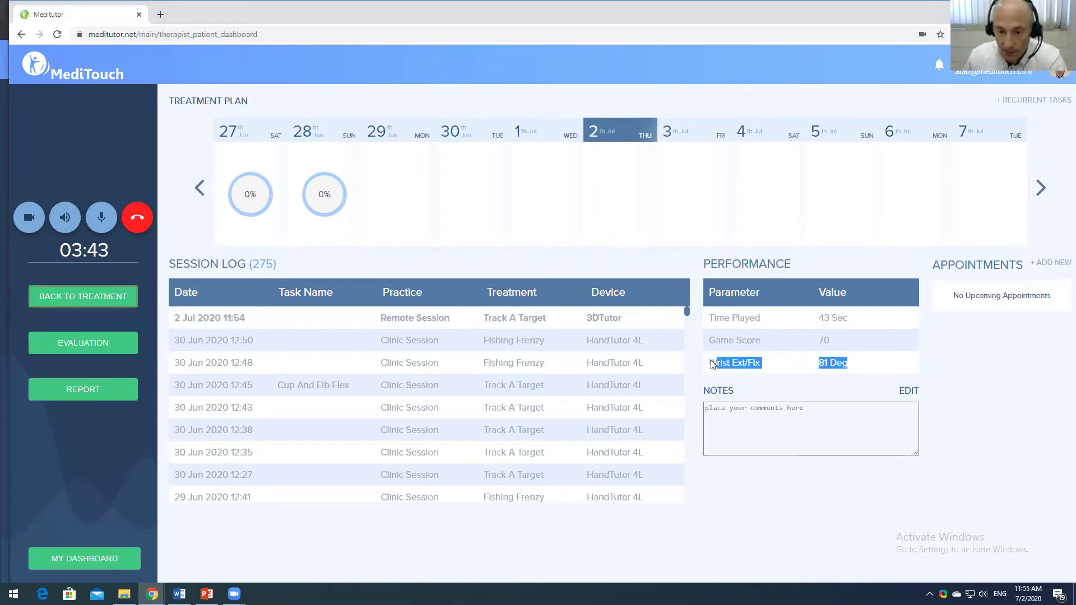
pyautogui.click(820, 368)
pyautogui.tripleClick(817, 388)
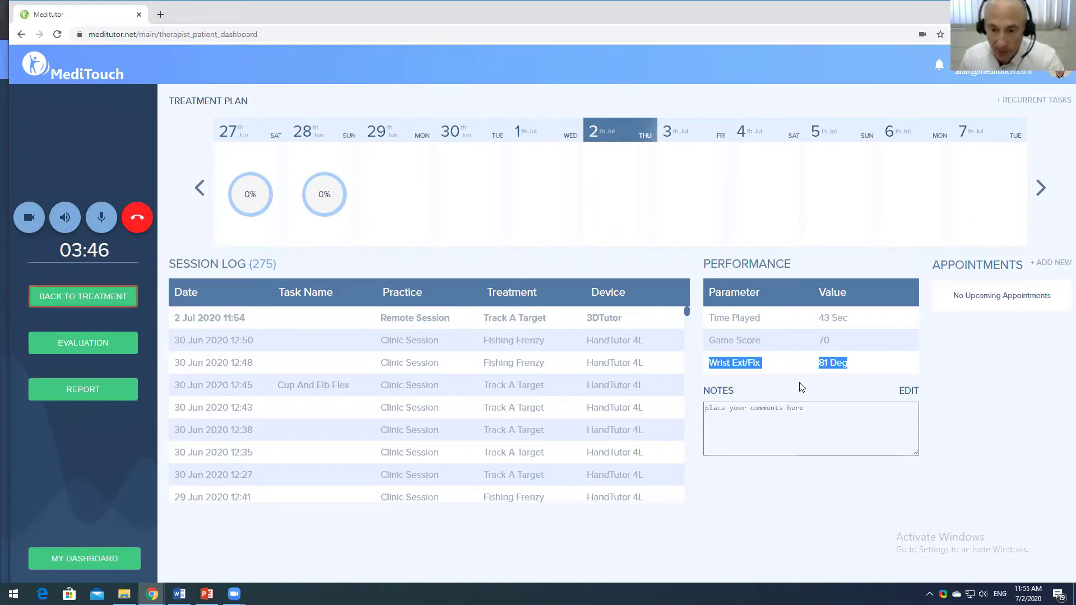
pyautogui.click(765, 419)
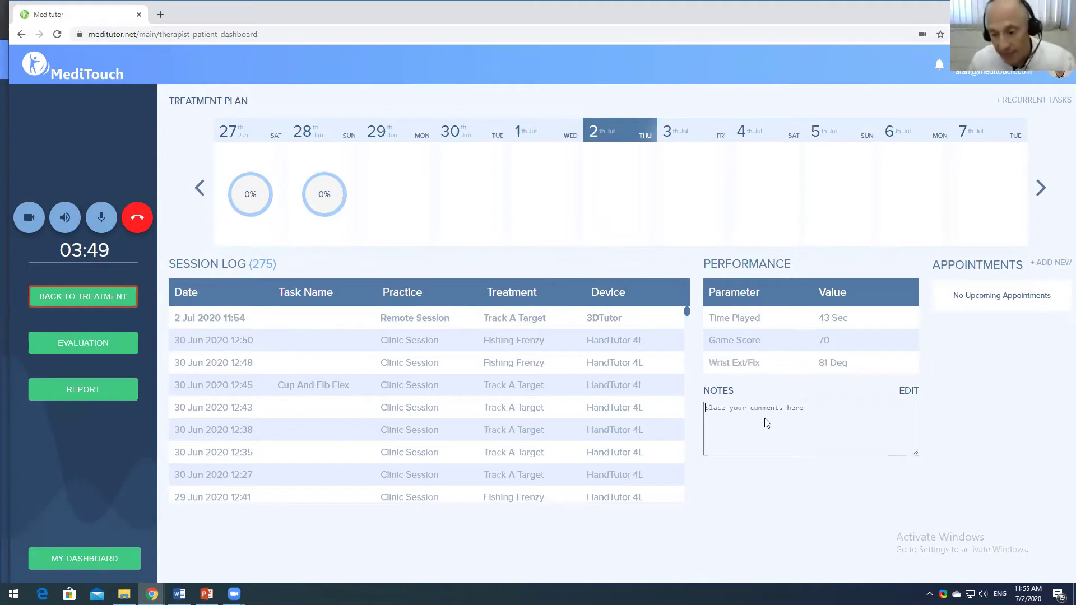
pyautogui.click(908, 391)
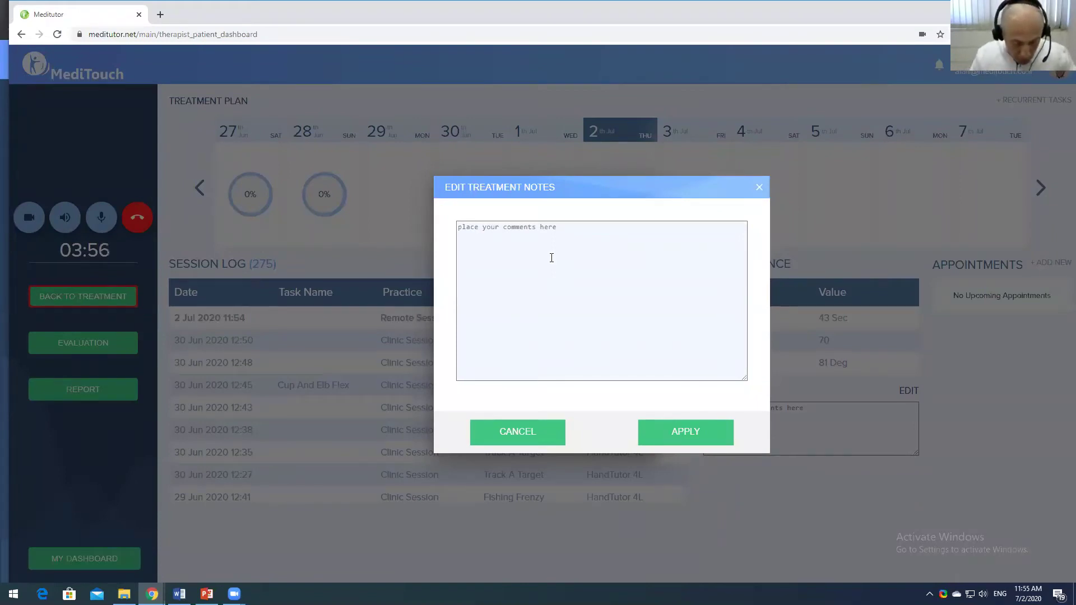
# Step: Apply the treatment note 'Pronated position', then view the 30 Jun 12:50 session results
pyautogui.write('duri')
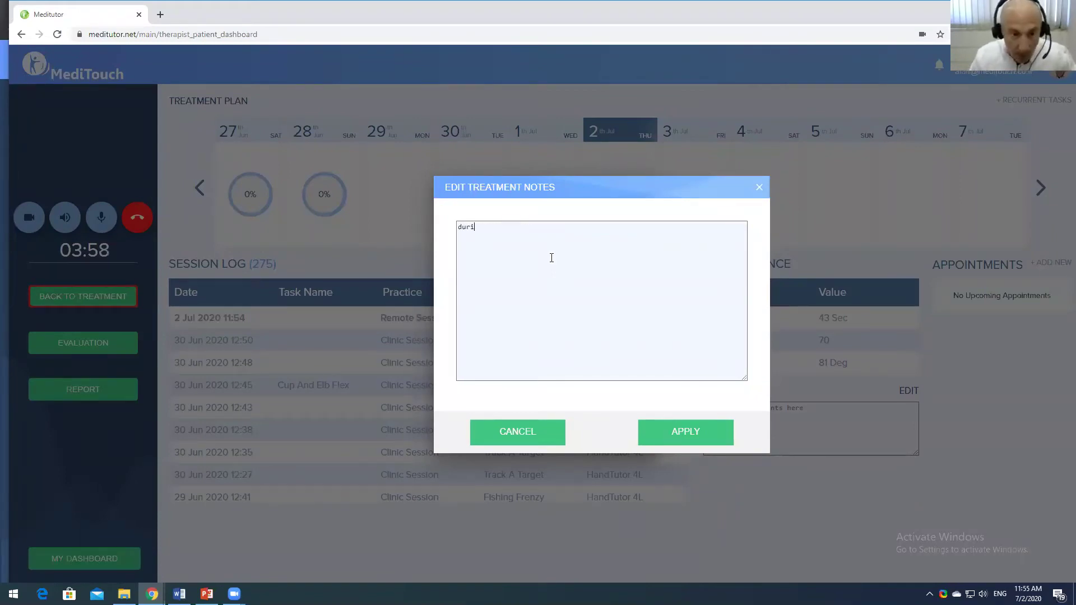
pyautogui.press('BackSpace')
pyautogui.press('BackSpace')
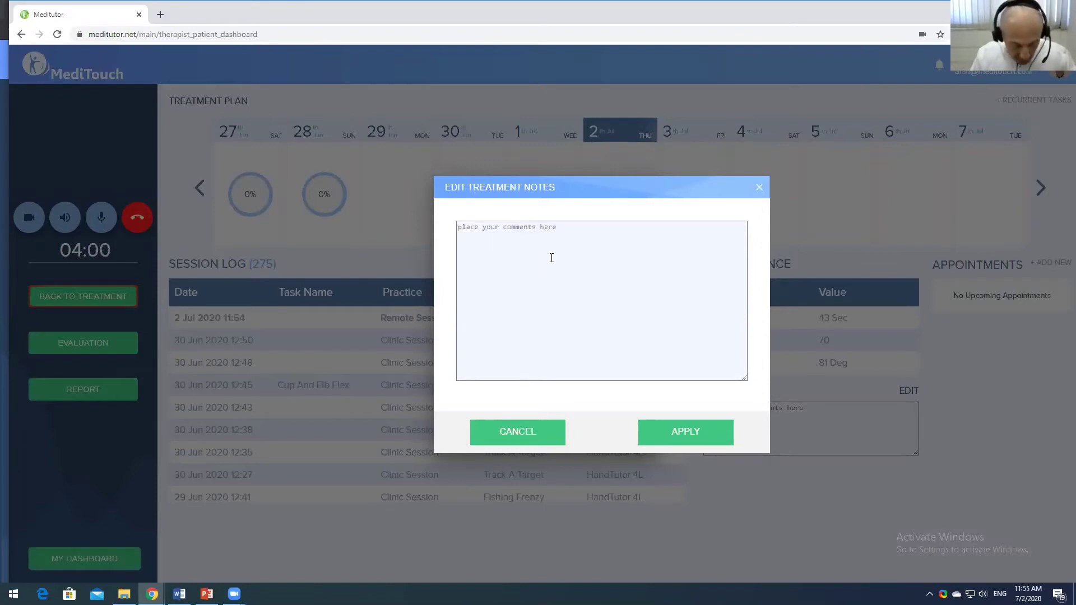
pyautogui.write('Pronated ')
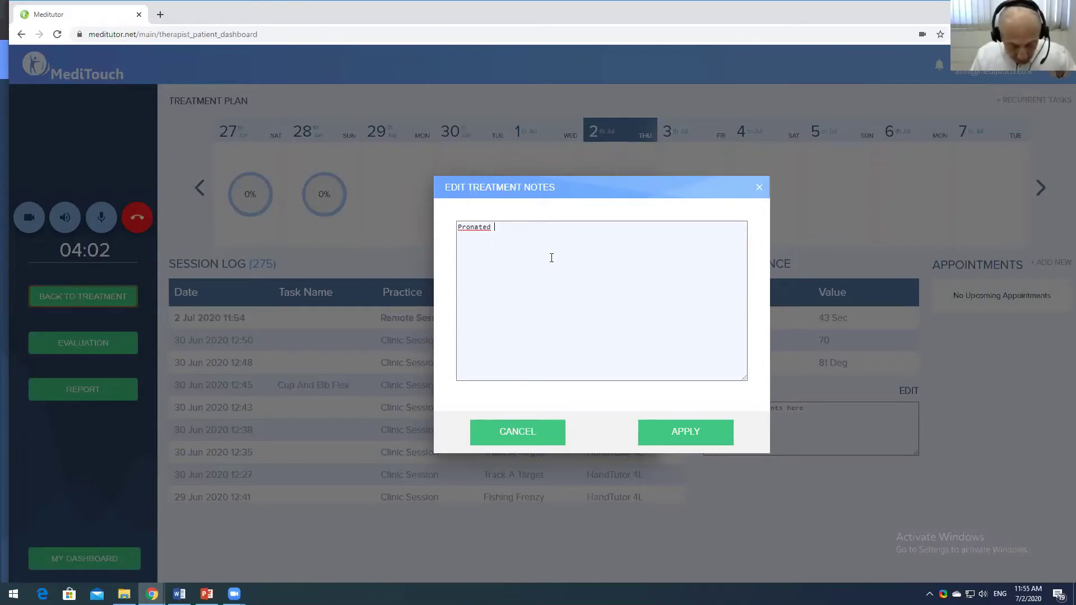
pyautogui.write('position')
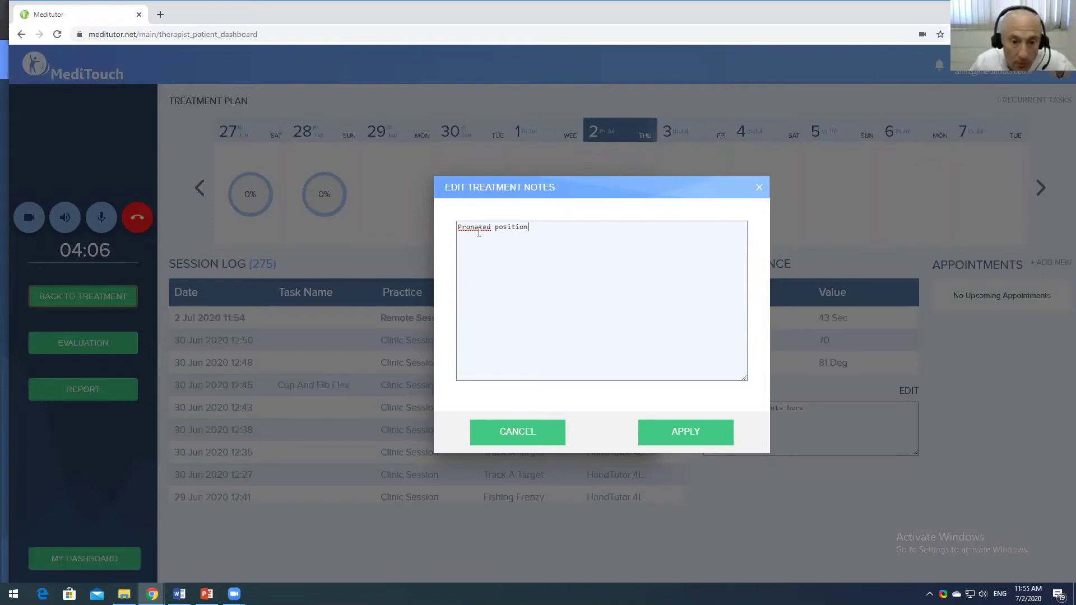
pyautogui.click(672, 433)
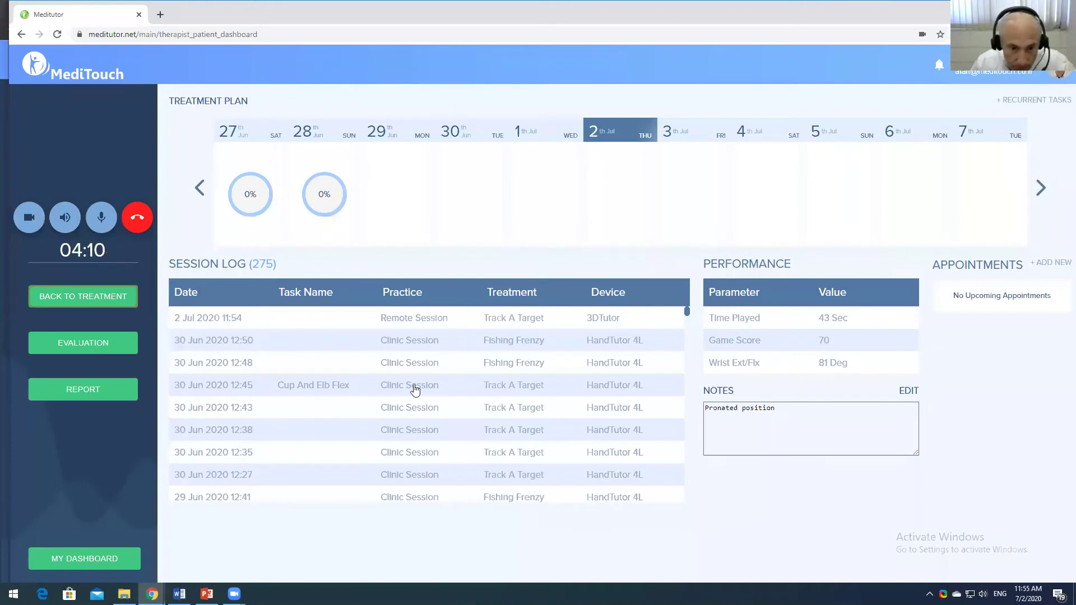
pyautogui.click(422, 342)
# Step: Compare the 2 Jul 11:54 session results, then go back to the Track A Target game screen
pyautogui.click(425, 323)
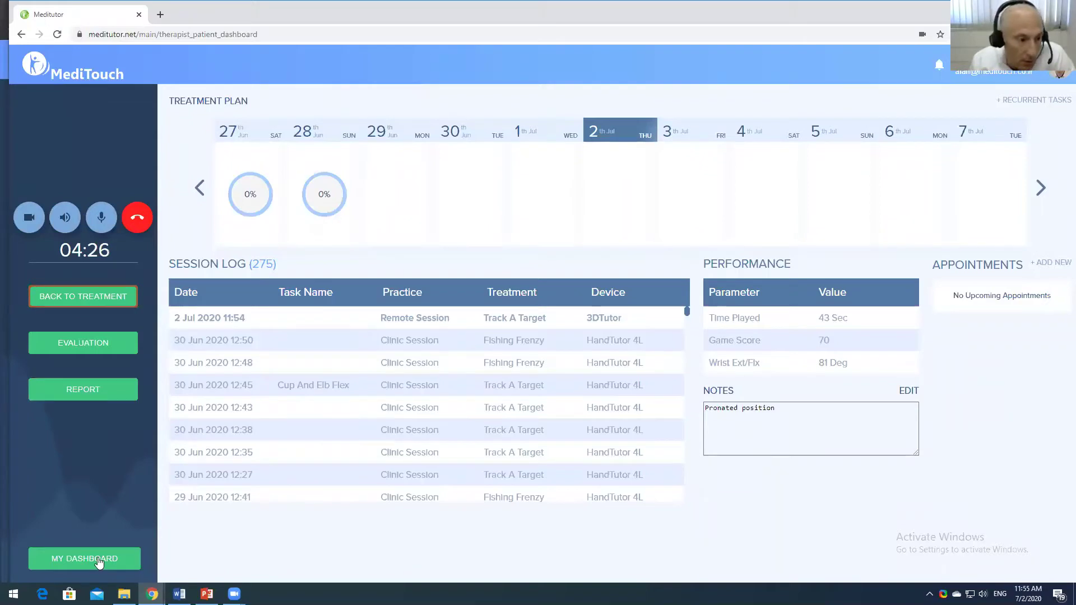
pyautogui.click(83, 301)
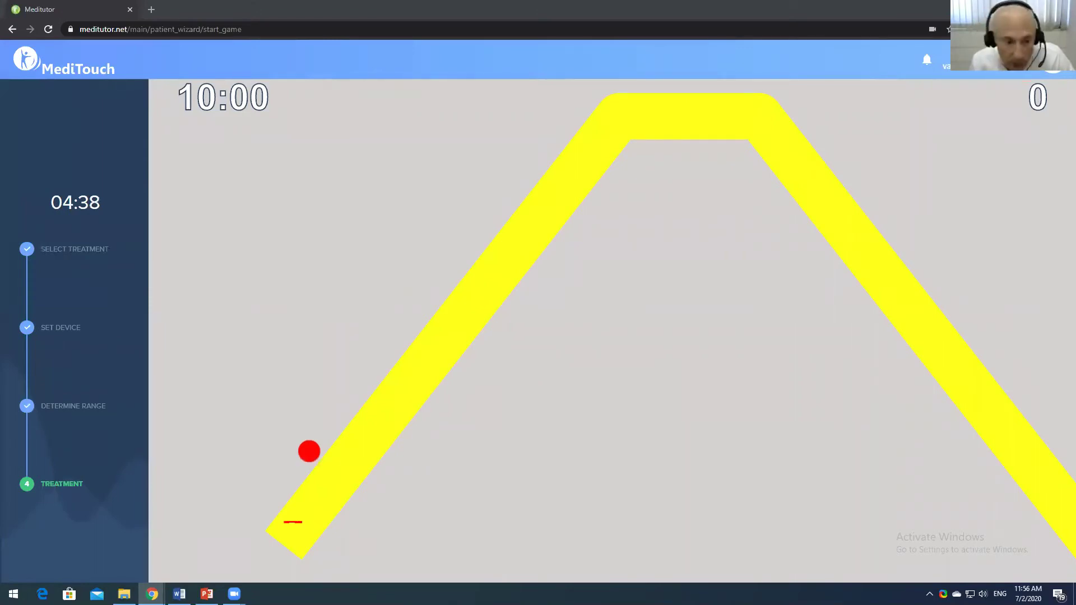
pyautogui.hotkey('alt', 'Tab')
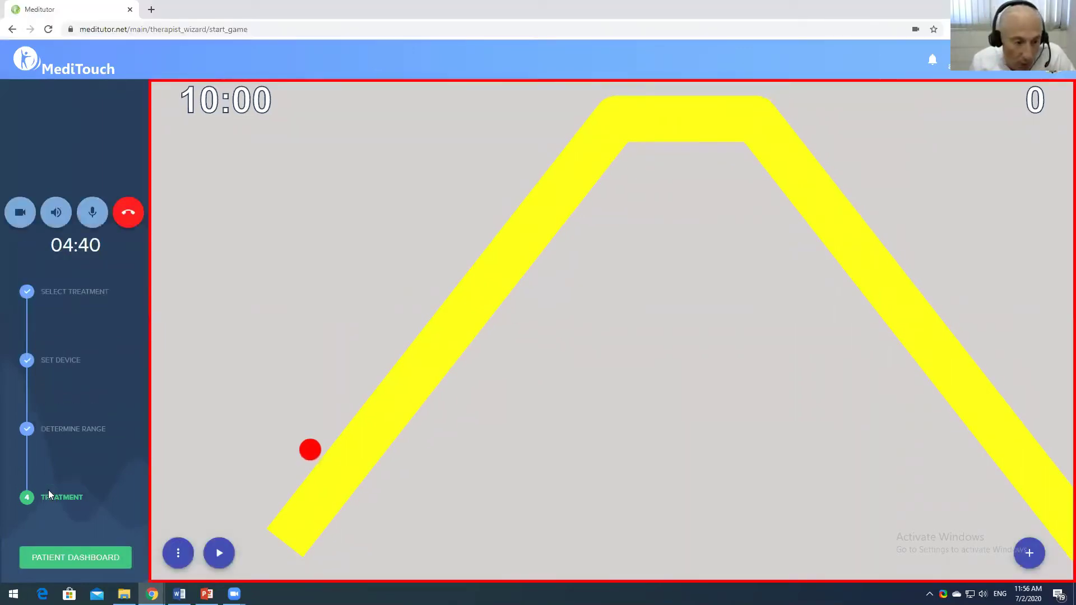
pyautogui.click(70, 559)
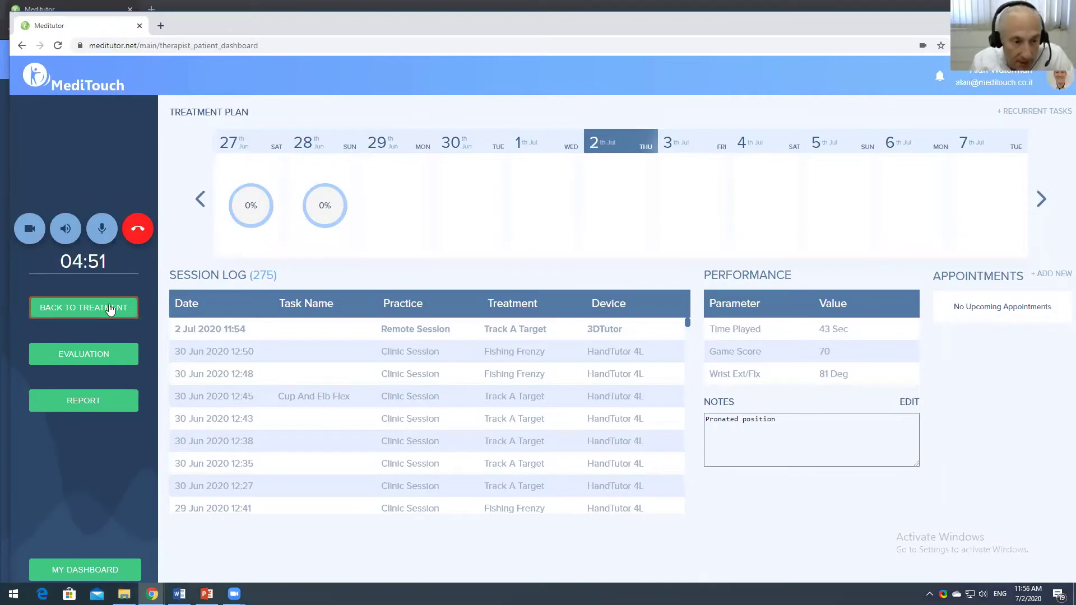
pyautogui.click(111, 309)
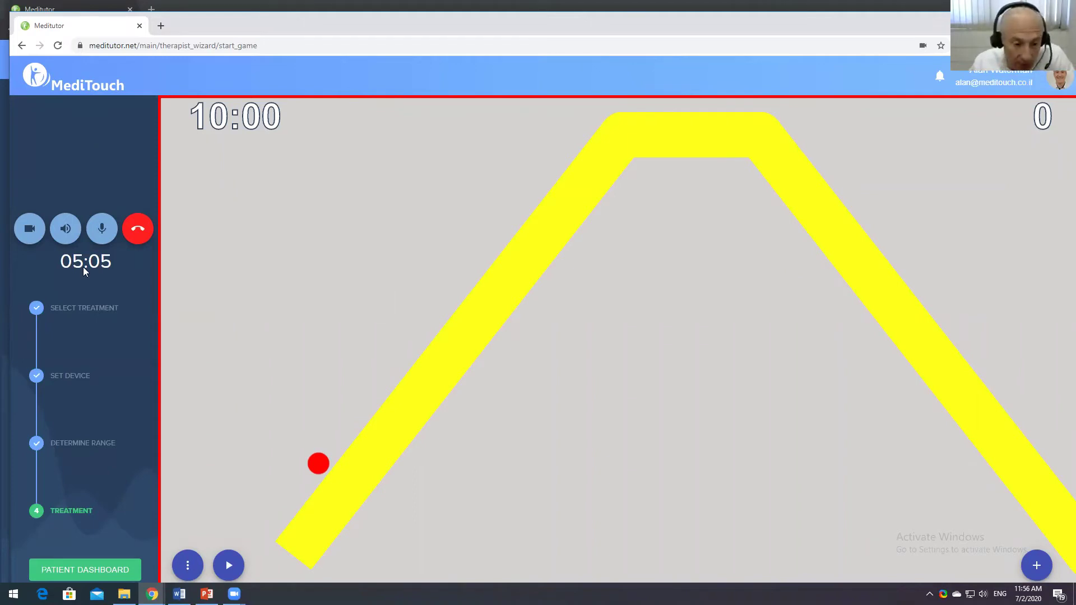
# Step: Briefly start the tracking game, then return to the dashboard showing the 2 Jul session (score 70, 81°)
pyautogui.click(229, 566)
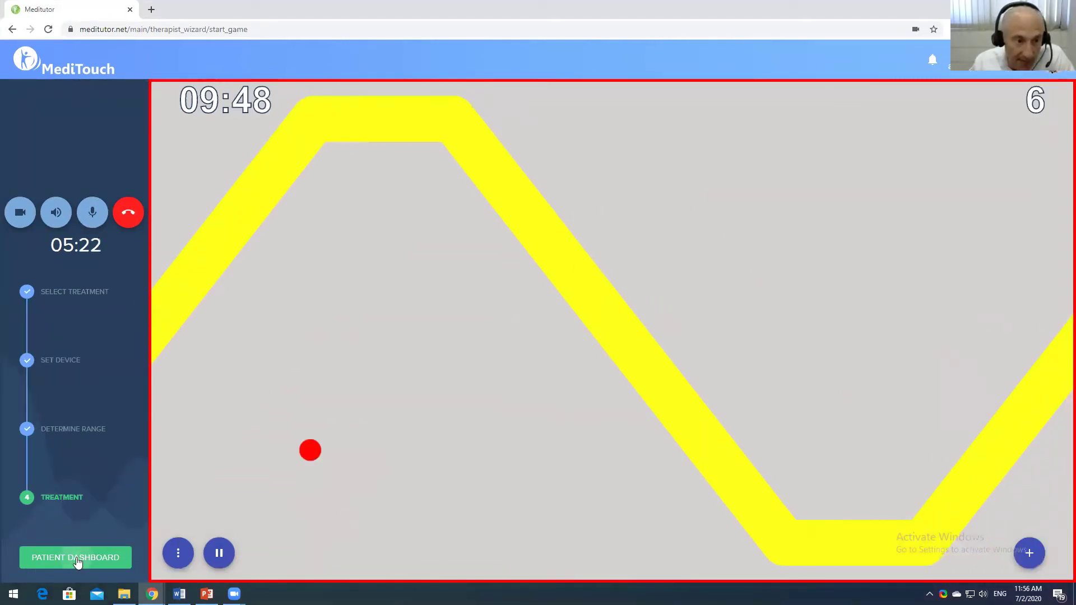
pyautogui.click(99, 286)
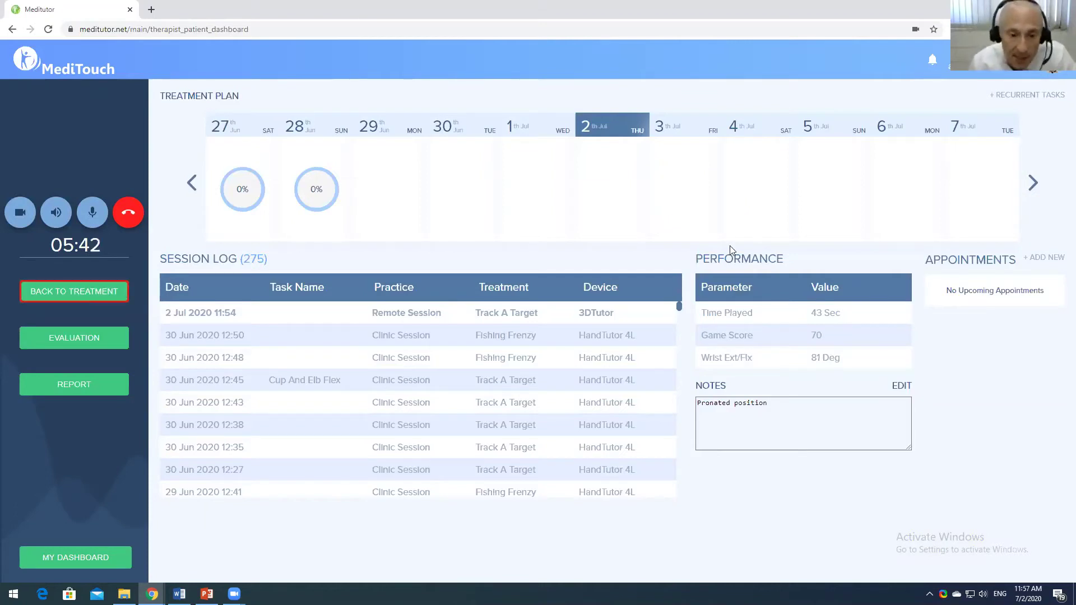
# Step: Open the recurrent plan setup, choose the HandTutor 4L Track A Target task, and open the end-date calendar
pyautogui.click(1021, 94)
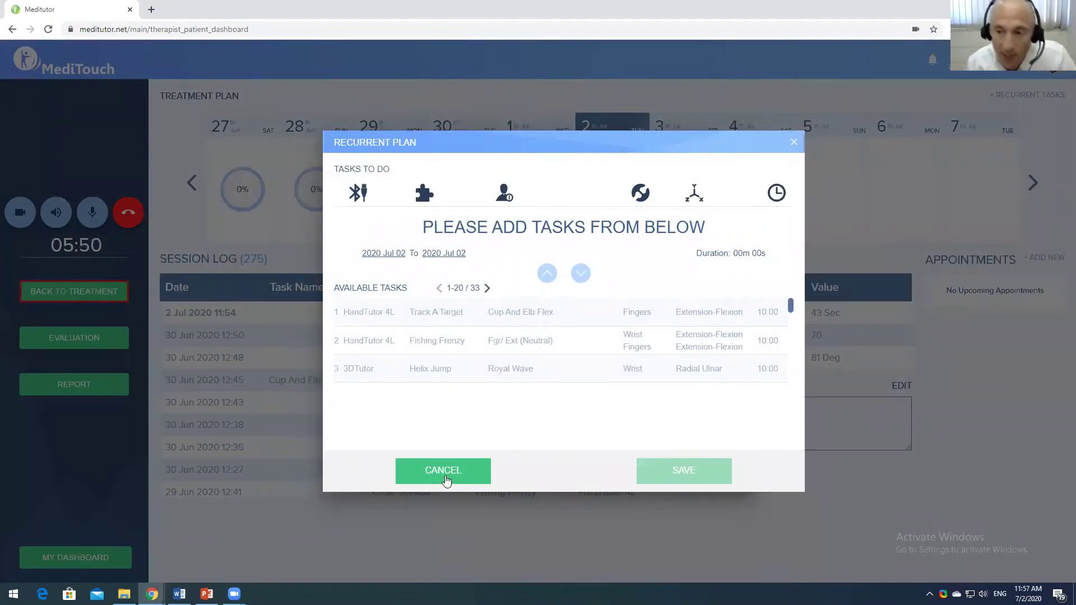
pyautogui.click(471, 483)
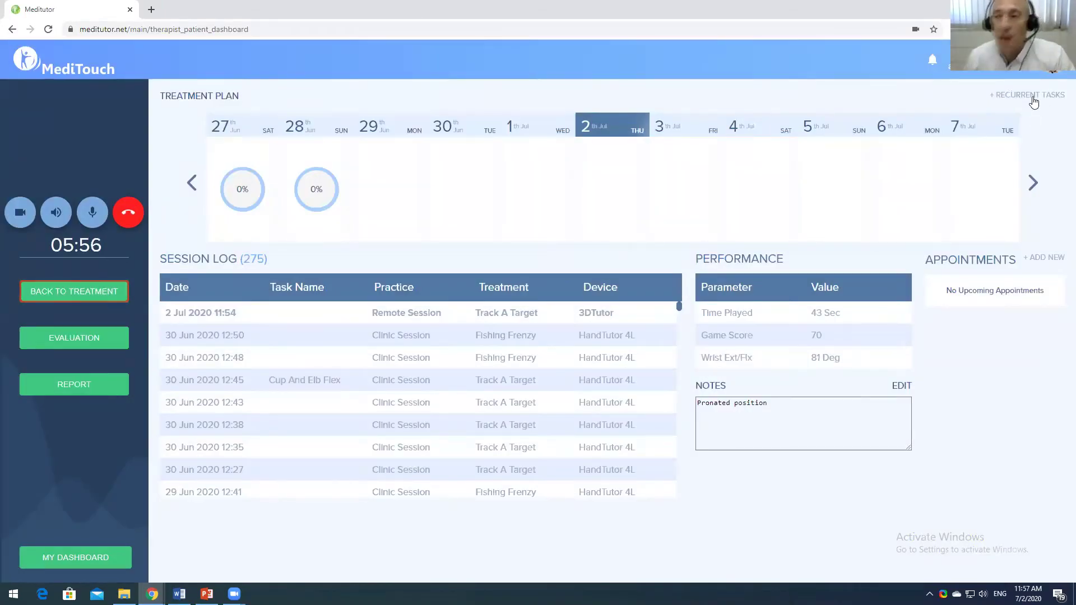
pyautogui.click(1033, 97)
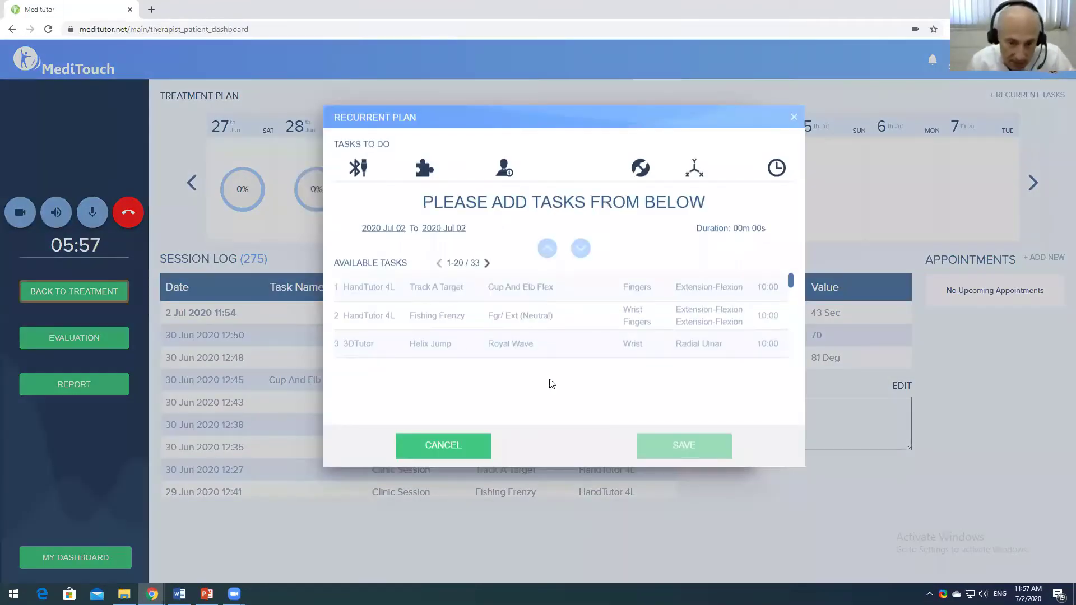
pyautogui.scroll(-5, 793, 313)
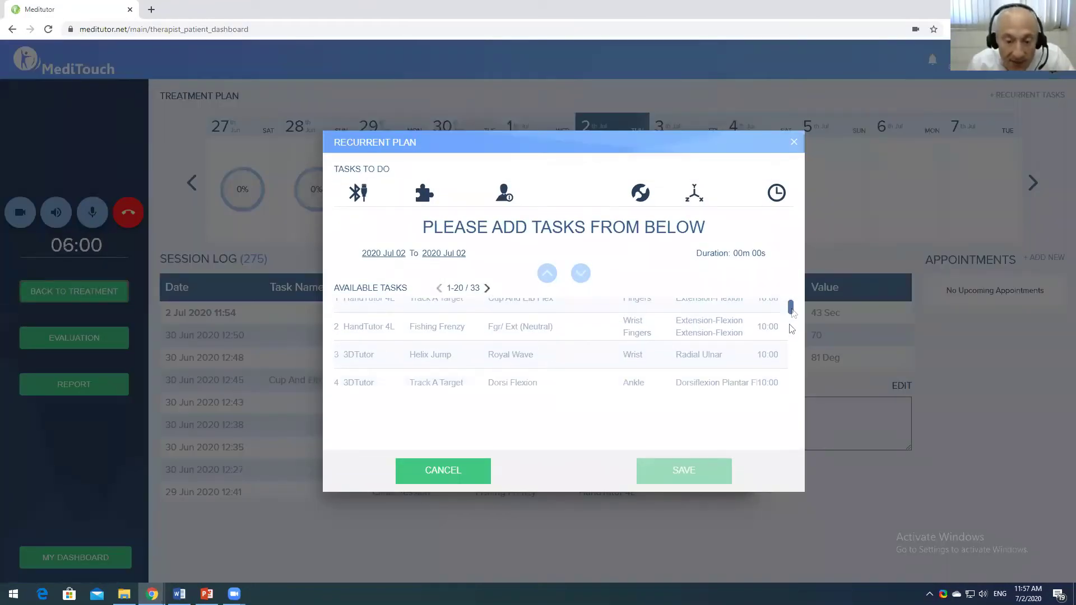
pyautogui.scroll(-3, 784, 378)
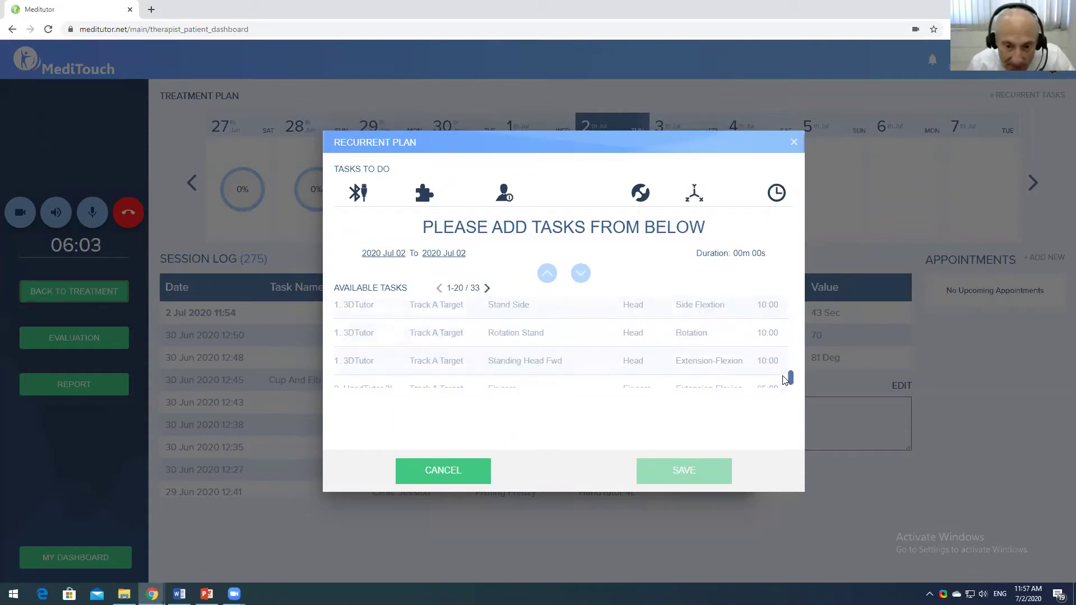
pyautogui.scroll(8, 788, 305)
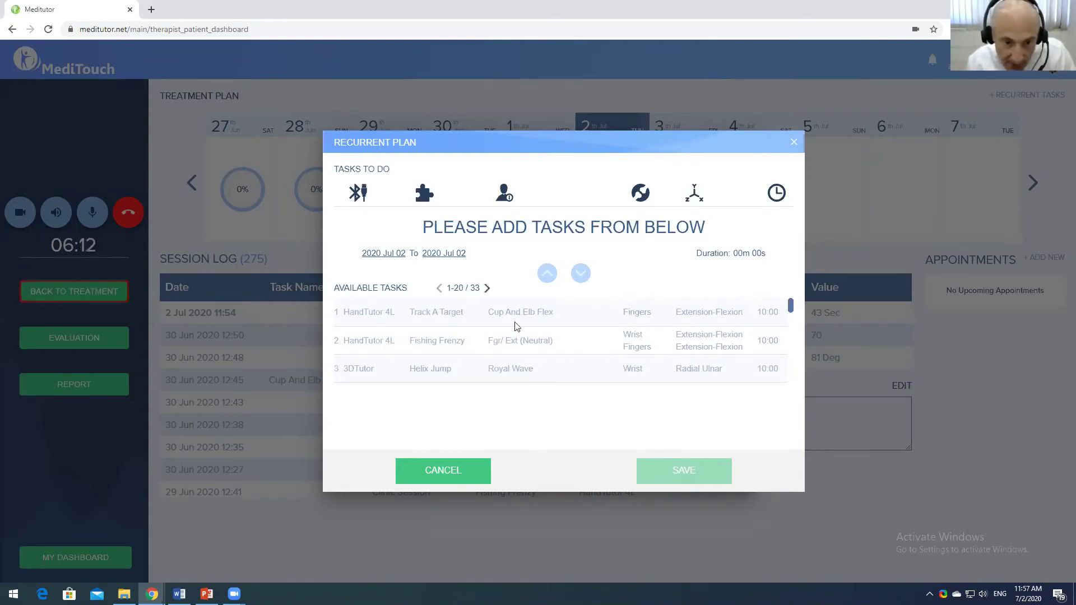
pyautogui.click(565, 324)
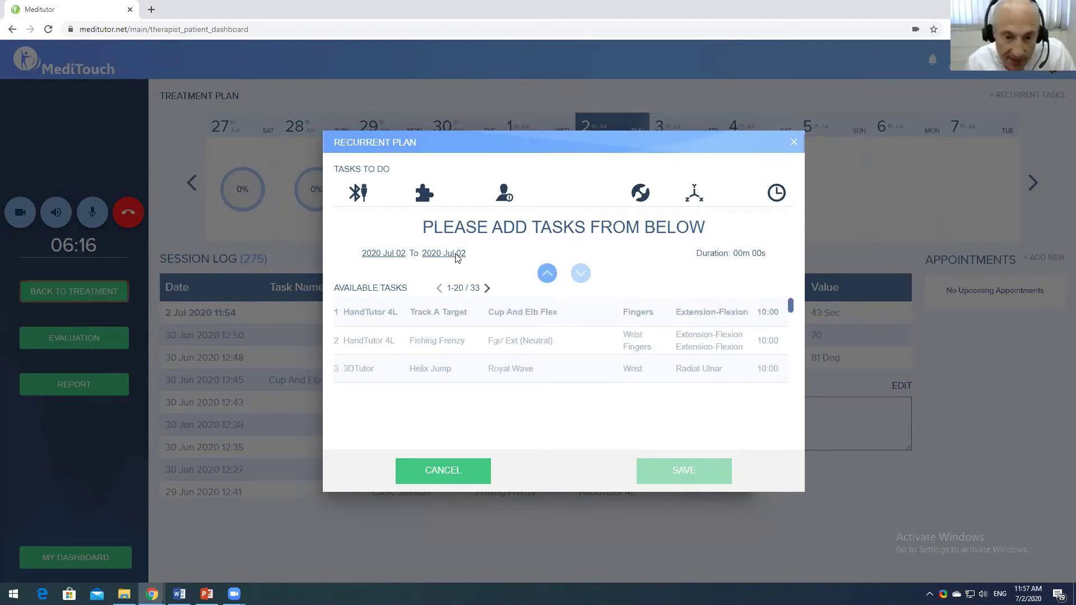
pyautogui.click(539, 303)
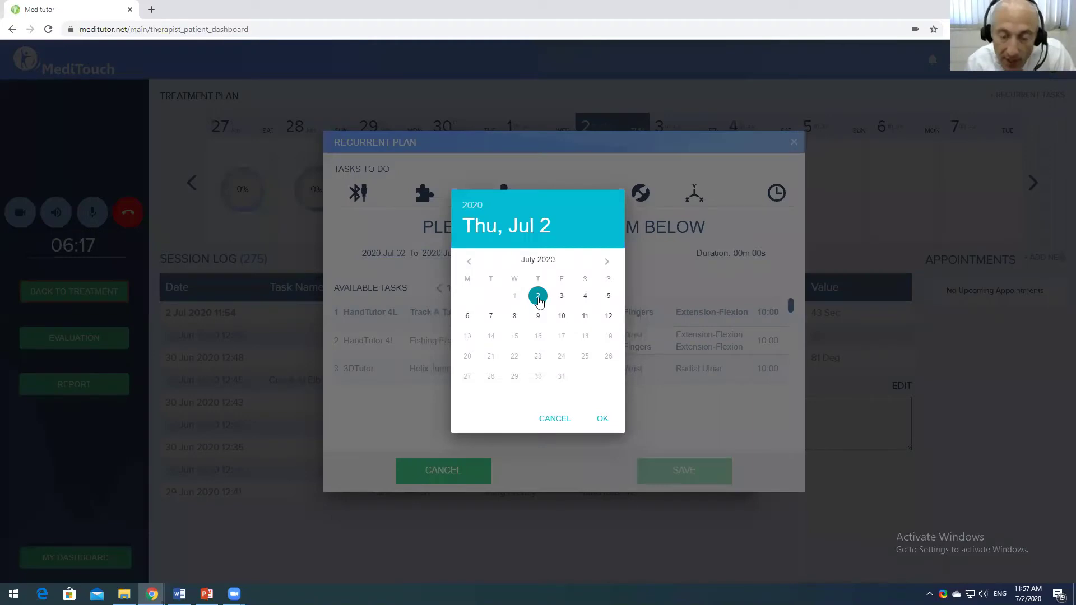
# Step: Set the plan's end date to 8 July and select Track A Target
pyautogui.click(513, 317)
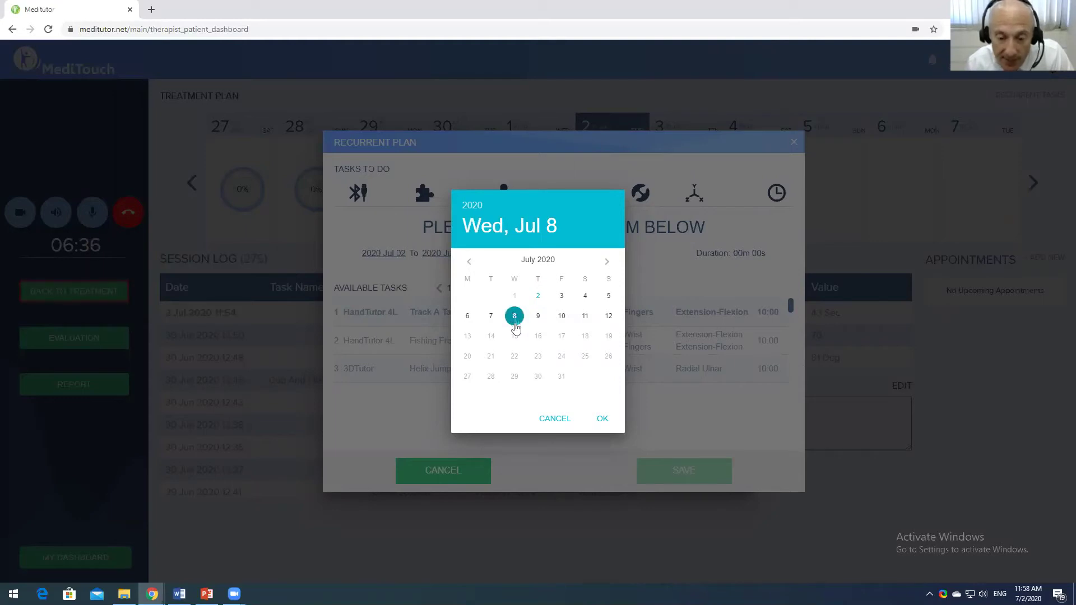
pyautogui.click(602, 420)
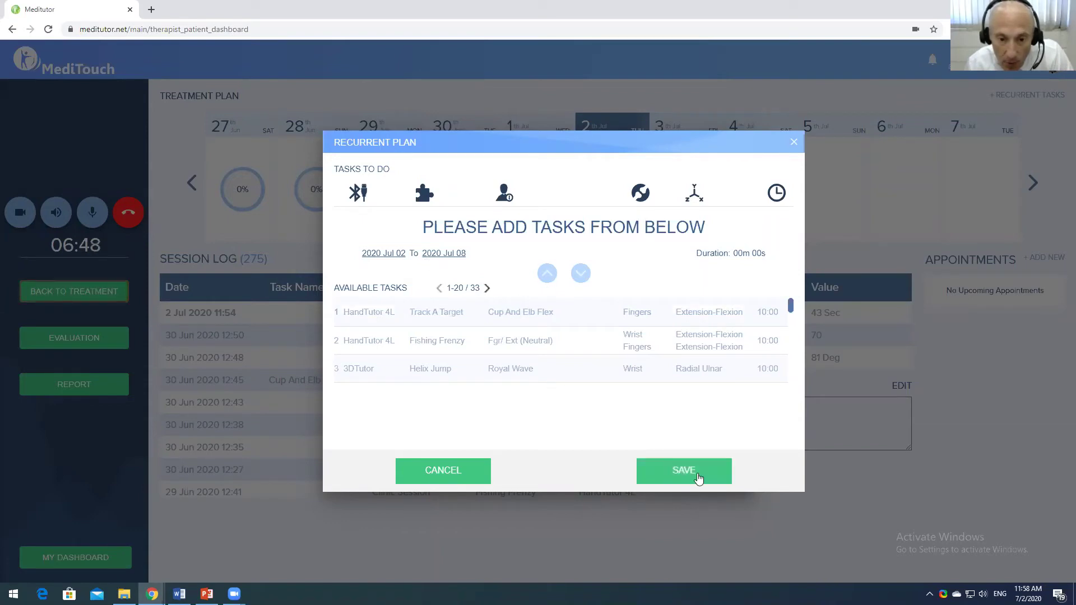
pyautogui.click(511, 316)
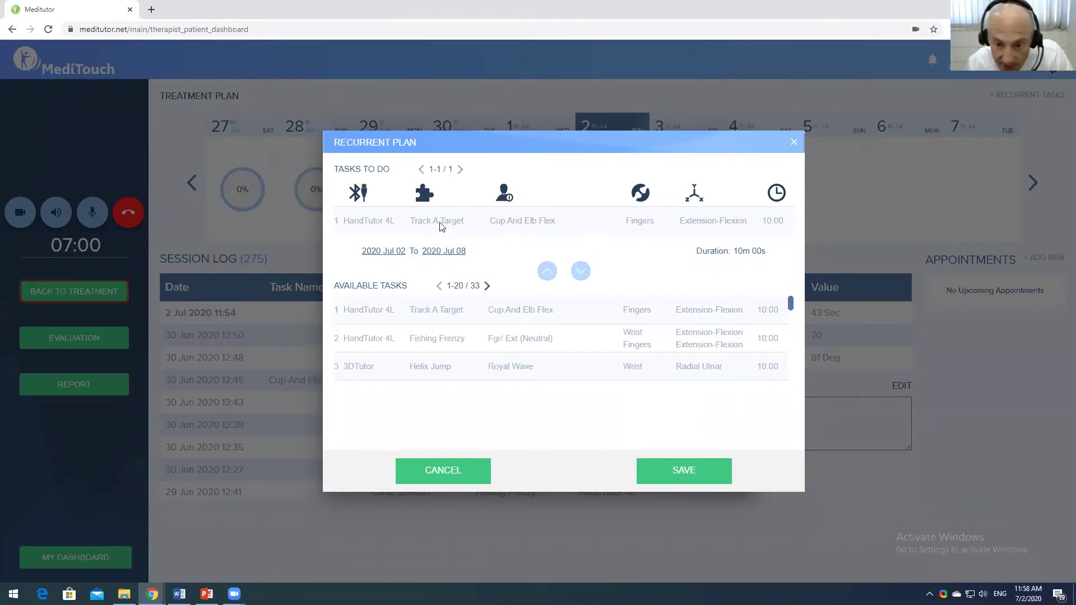
# Step: Add Arithmetic Game to the tasks to do and save the recurrent plan
pyautogui.moveTo(790, 308); pyautogui.dragTo(796, 338)
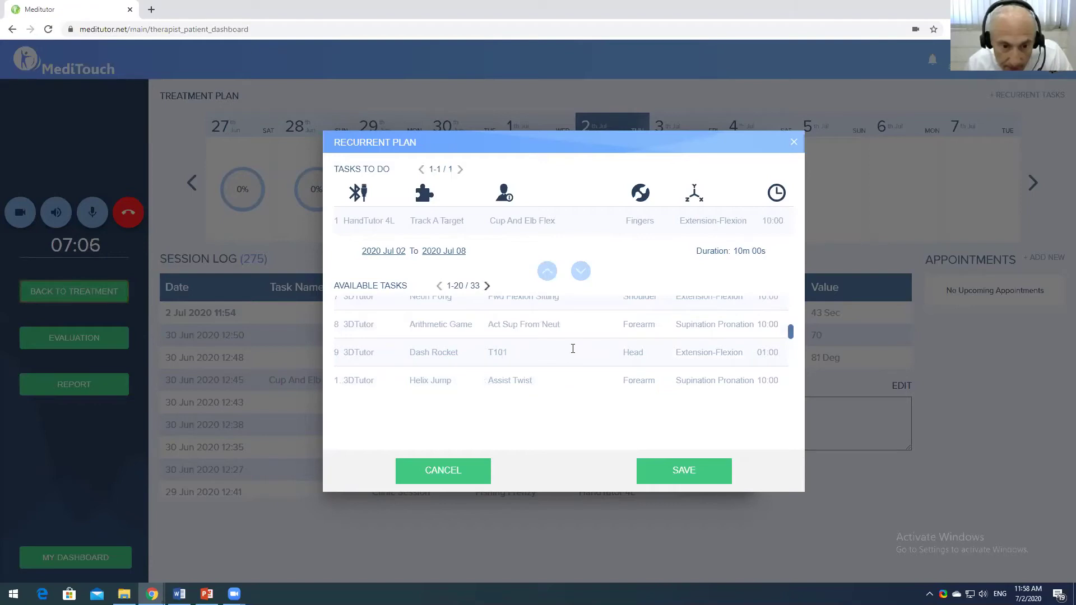
pyautogui.click(540, 336)
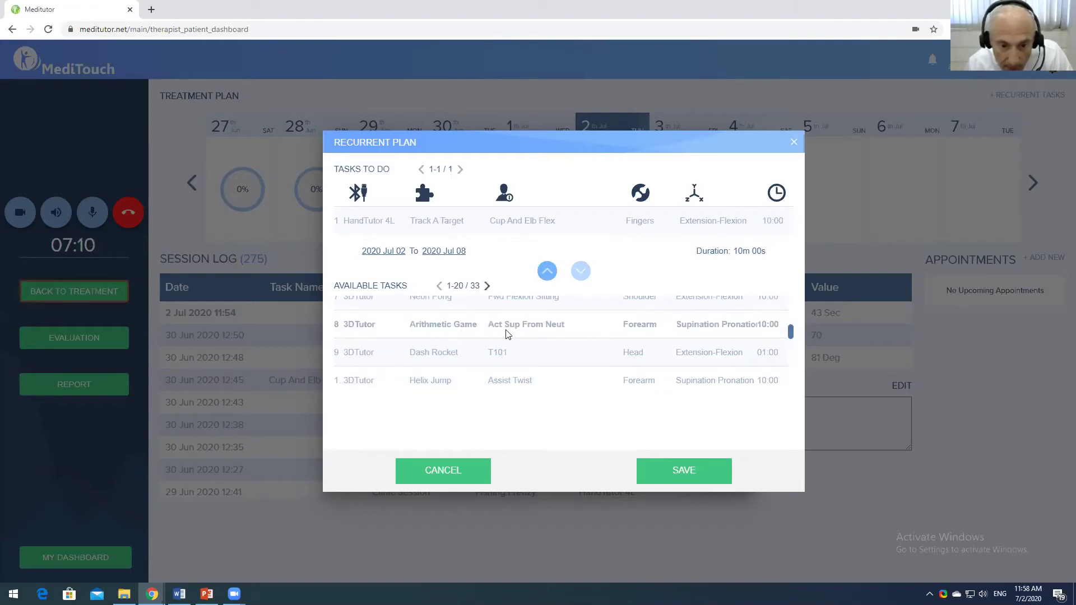
pyautogui.click(547, 272)
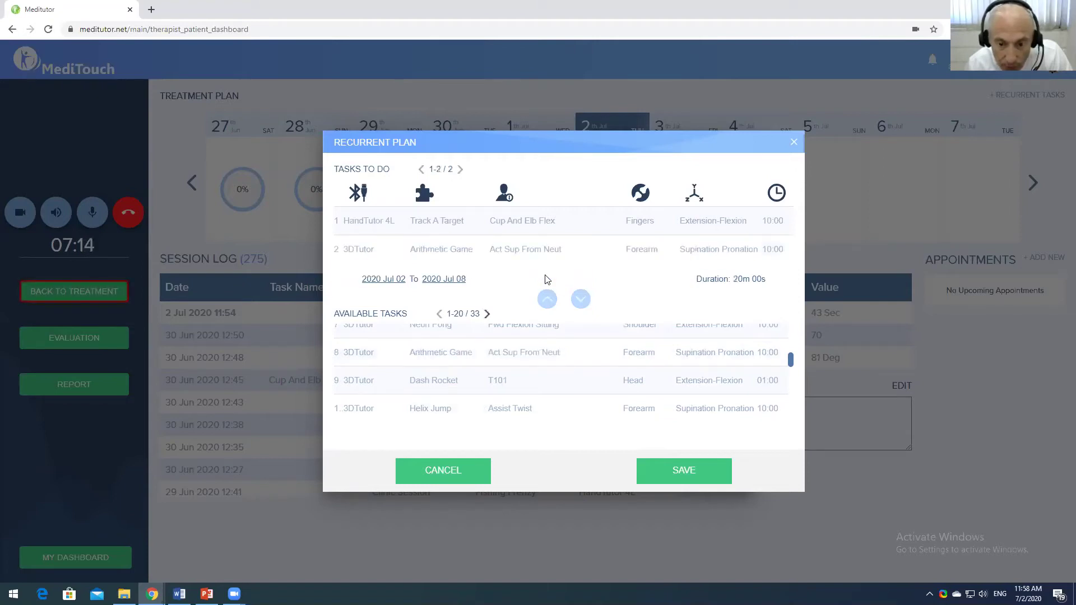
pyautogui.click(689, 472)
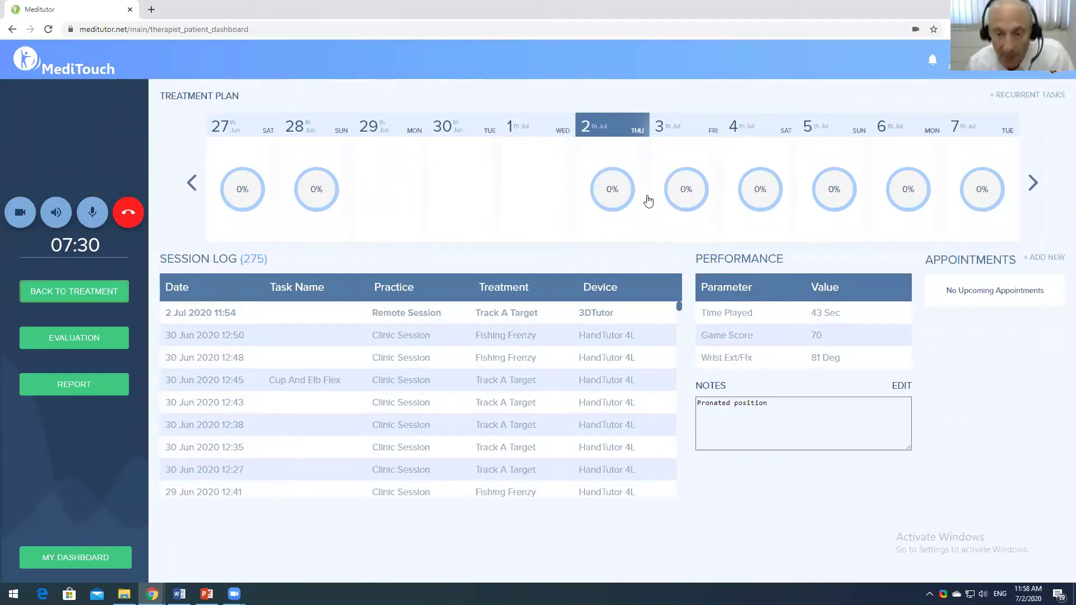
# Step: Open the 3 July plan listing Track A Target and Arithmetic Game for 20m 00s
pyautogui.click(688, 197)
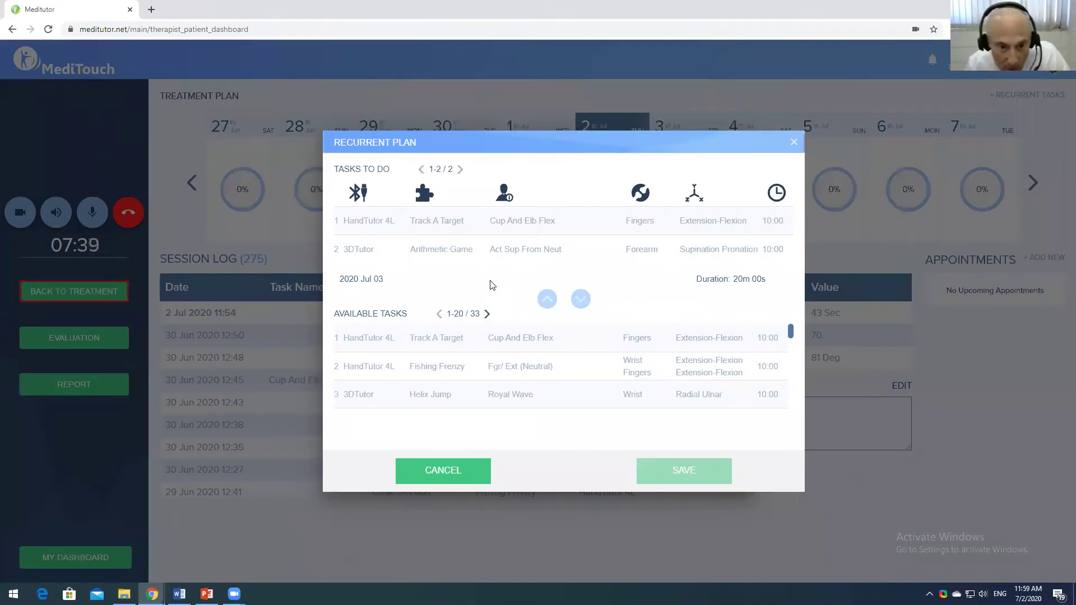
# Step: Remove the HandTutor and 3DTutor tasks from 3 July, save, and open the 4 July plan
pyautogui.click(536, 224)
pyautogui.click(581, 299)
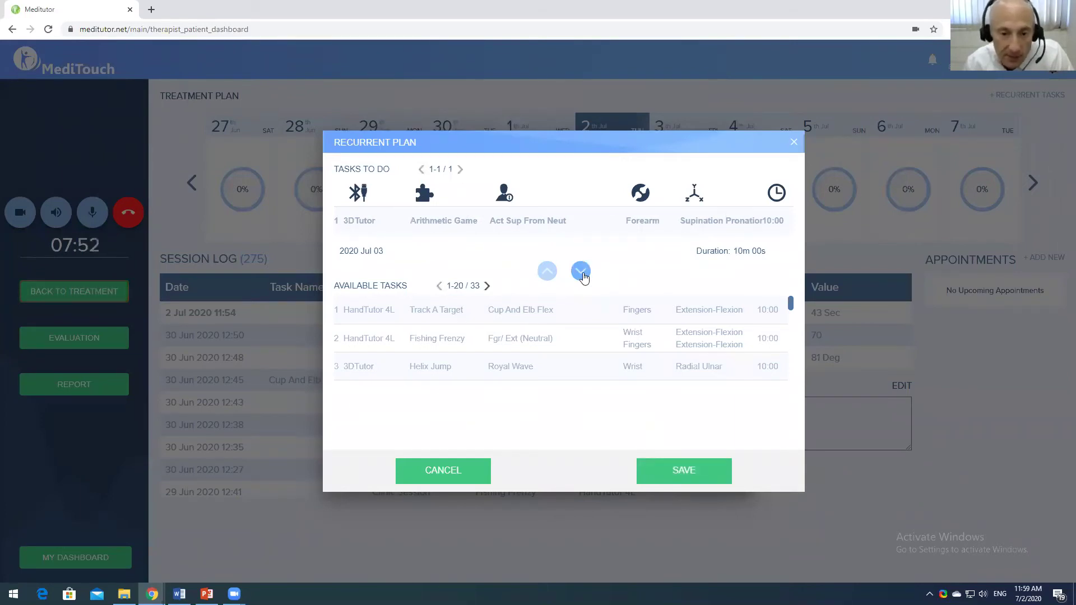
pyautogui.click(582, 273)
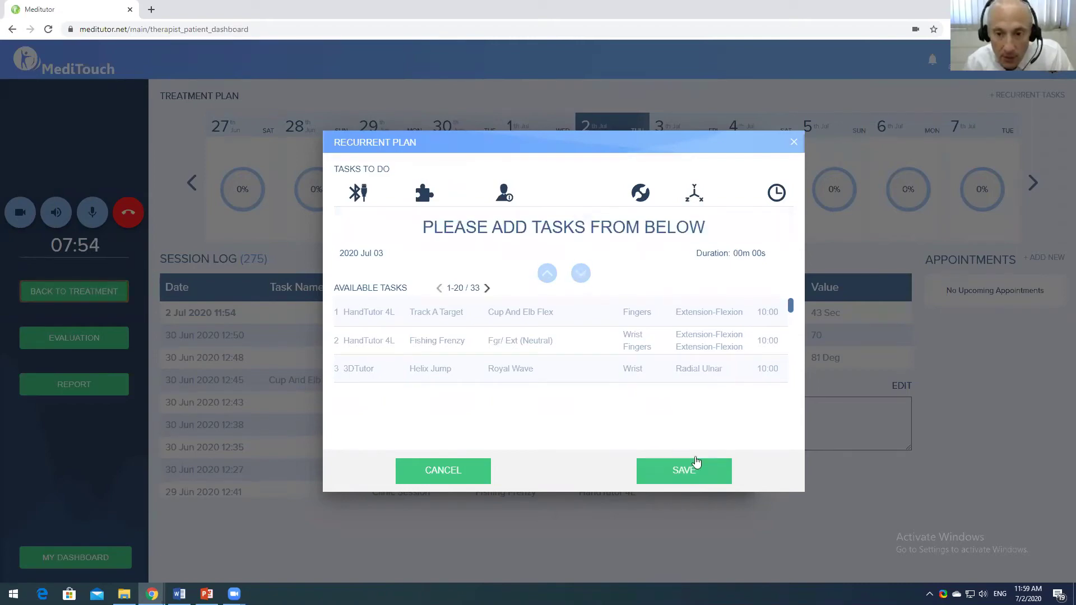
pyautogui.click(693, 468)
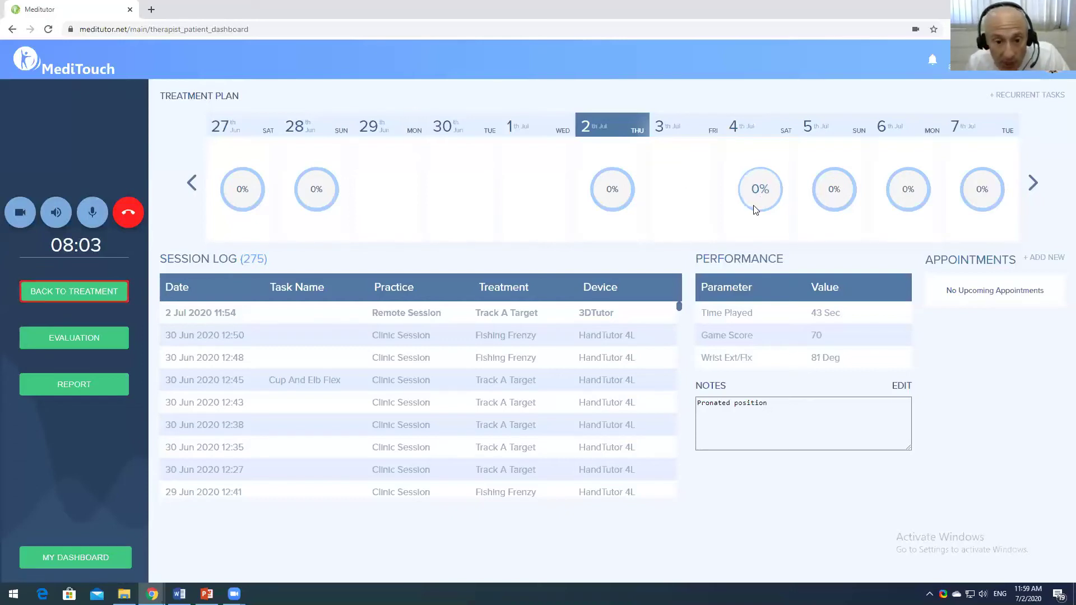
pyautogui.click(756, 210)
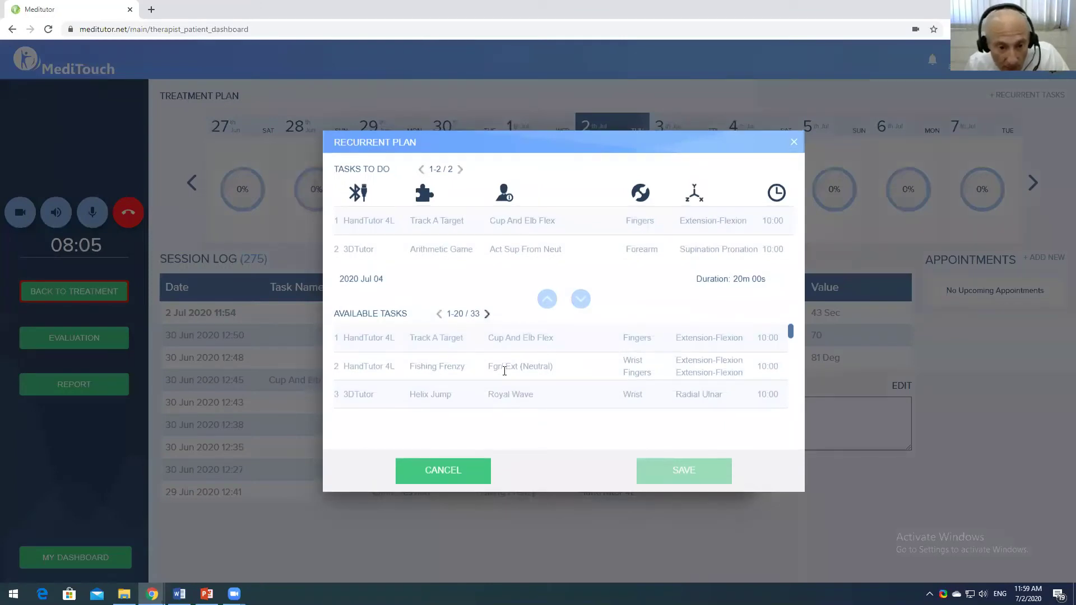
# Step: Add Fishing Frenzy to July 4's recurring tasks and save, making three tasks totalling 30 minutes
pyautogui.click(504, 371)
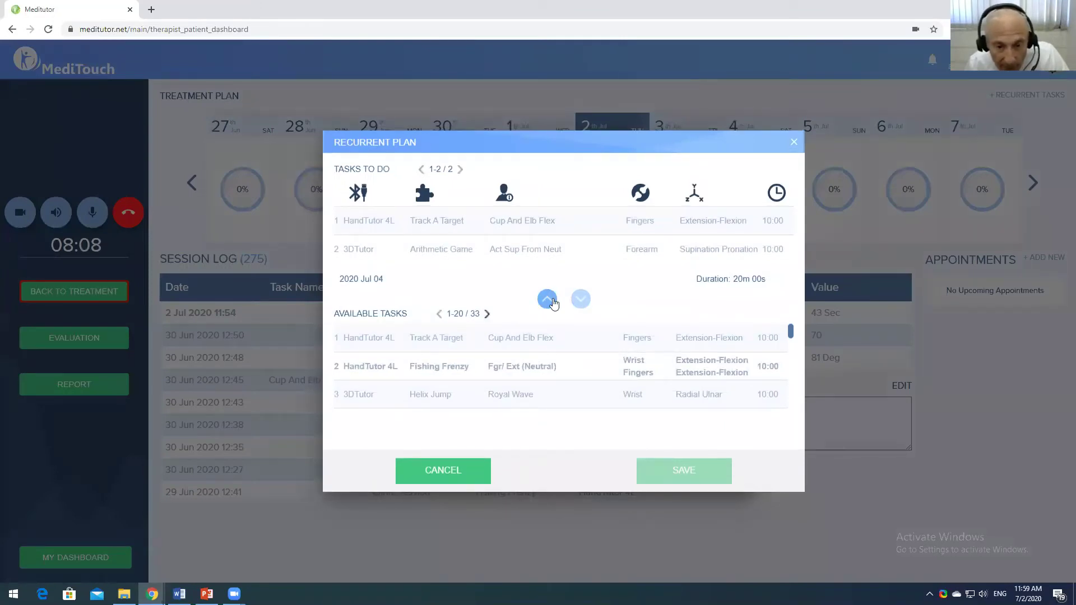
pyautogui.click(547, 301)
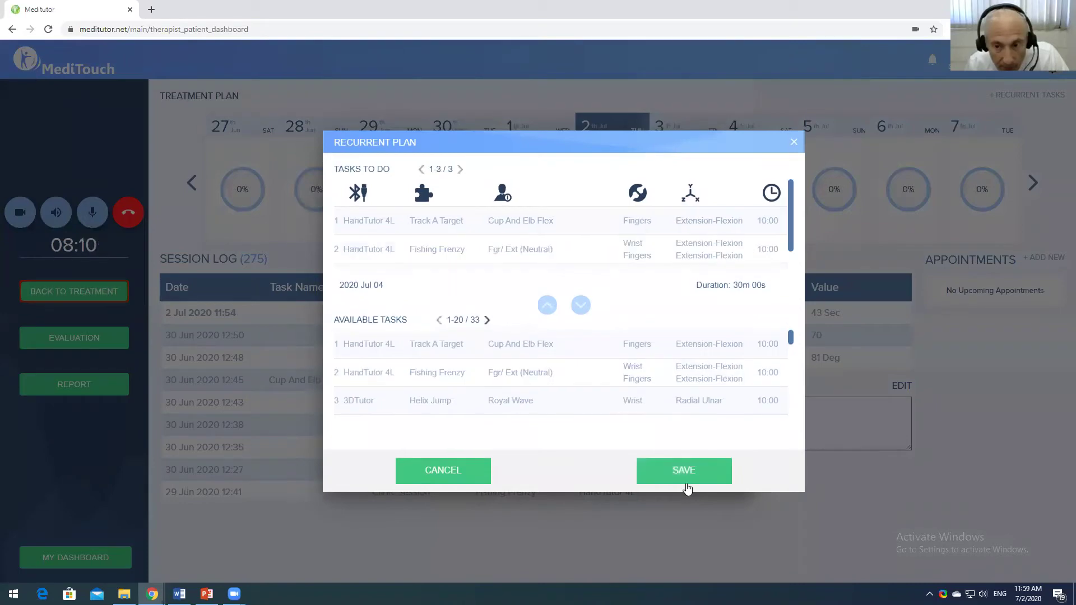
pyautogui.click(695, 472)
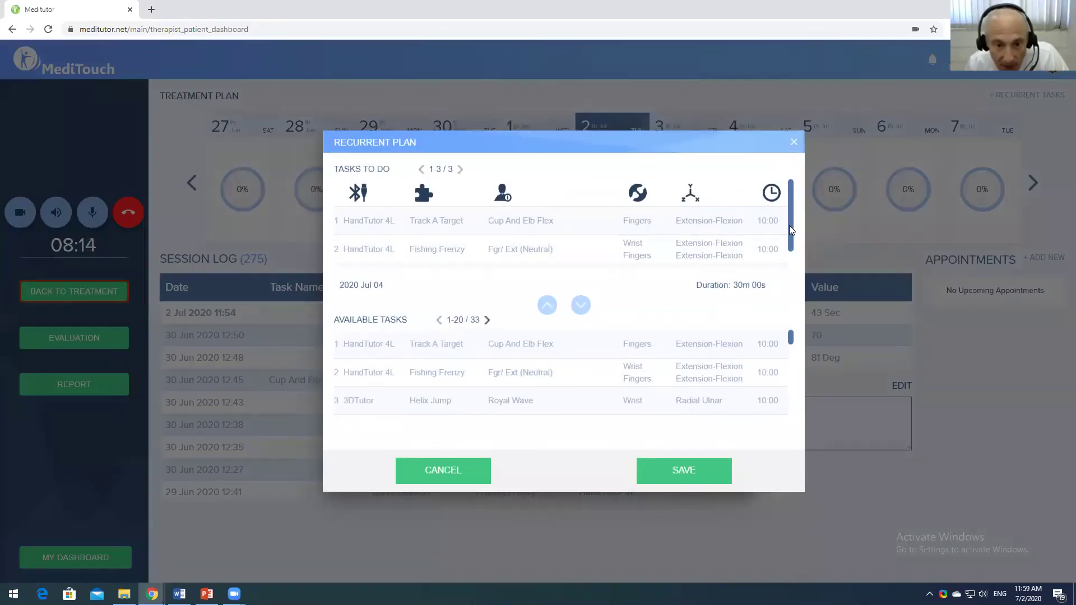
pyautogui.scroll(-1, 793, 246)
pyautogui.scroll(-1, 794, 252)
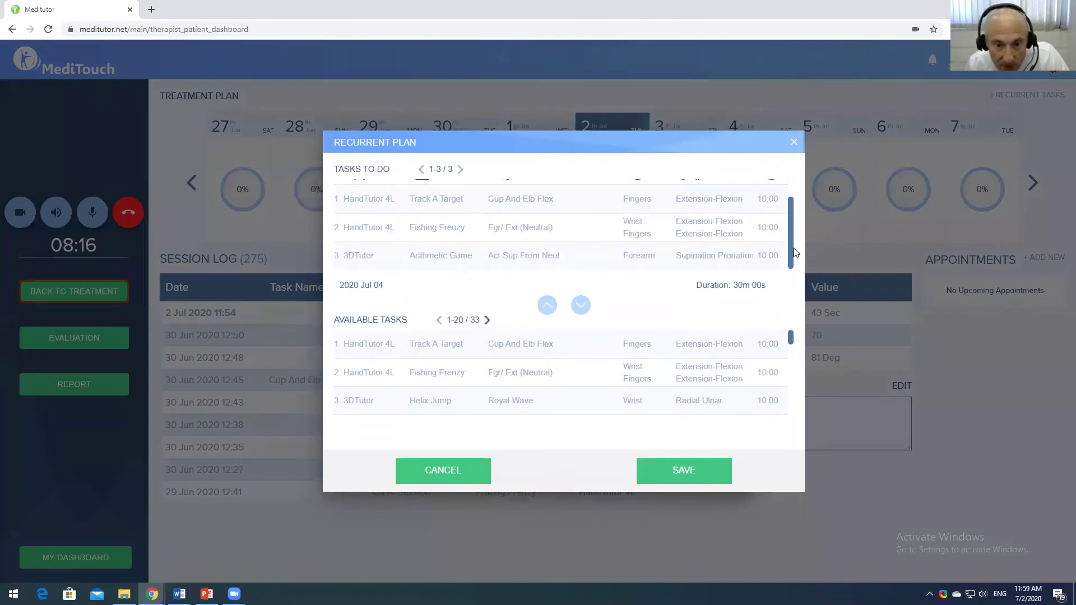
pyautogui.scroll(1, 798, 218)
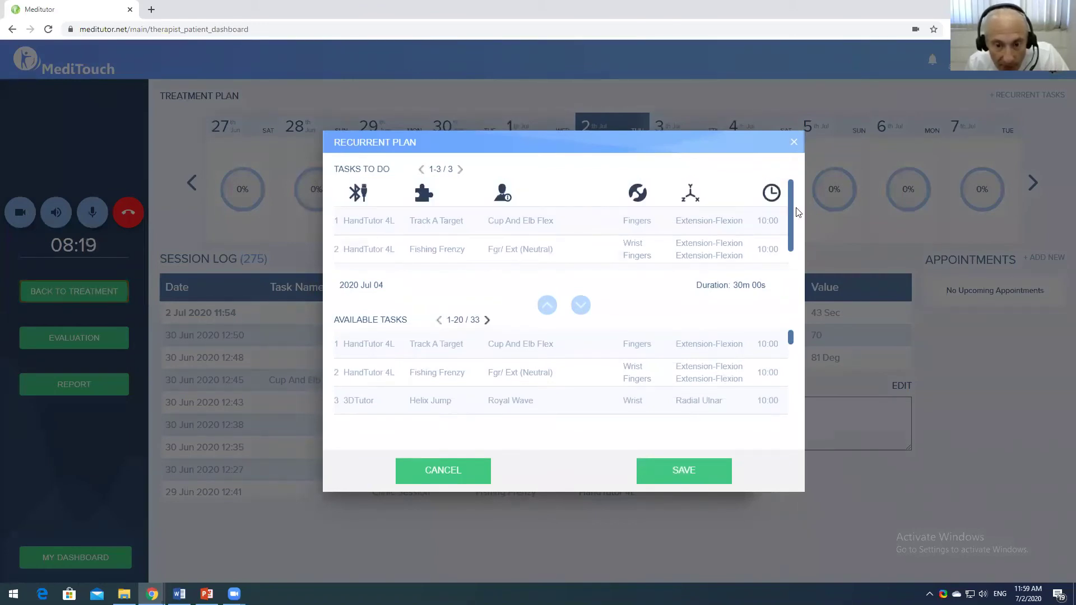
pyautogui.scroll(-1, 798, 255)
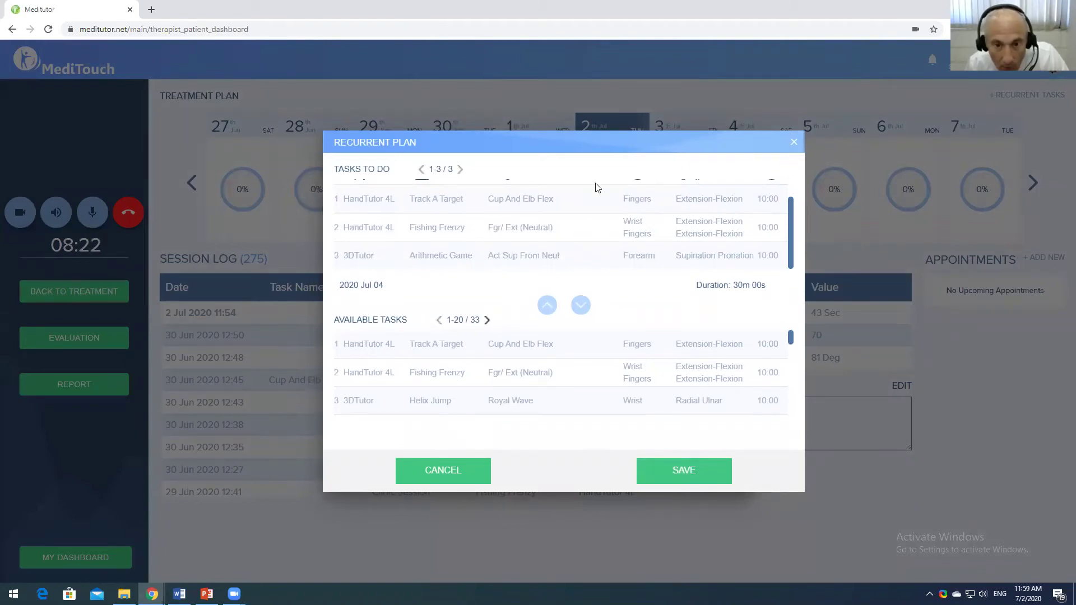
# Step: Close the July 4 plan and bring up the July 2 recurring plan, then close it
pyautogui.press('Escape')
pyautogui.click(612, 194)
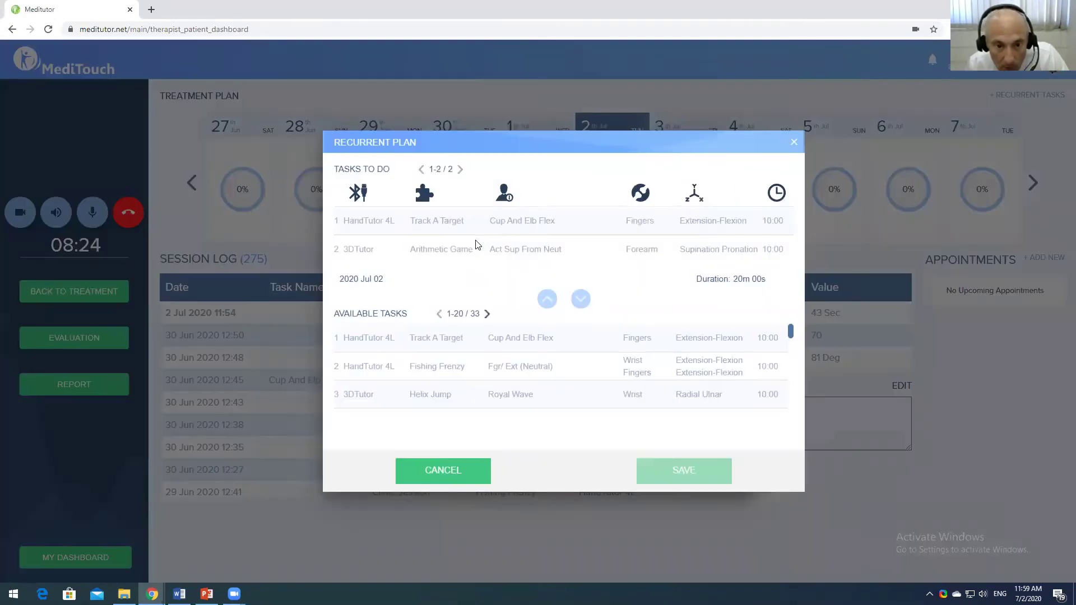
pyautogui.press('Tab')
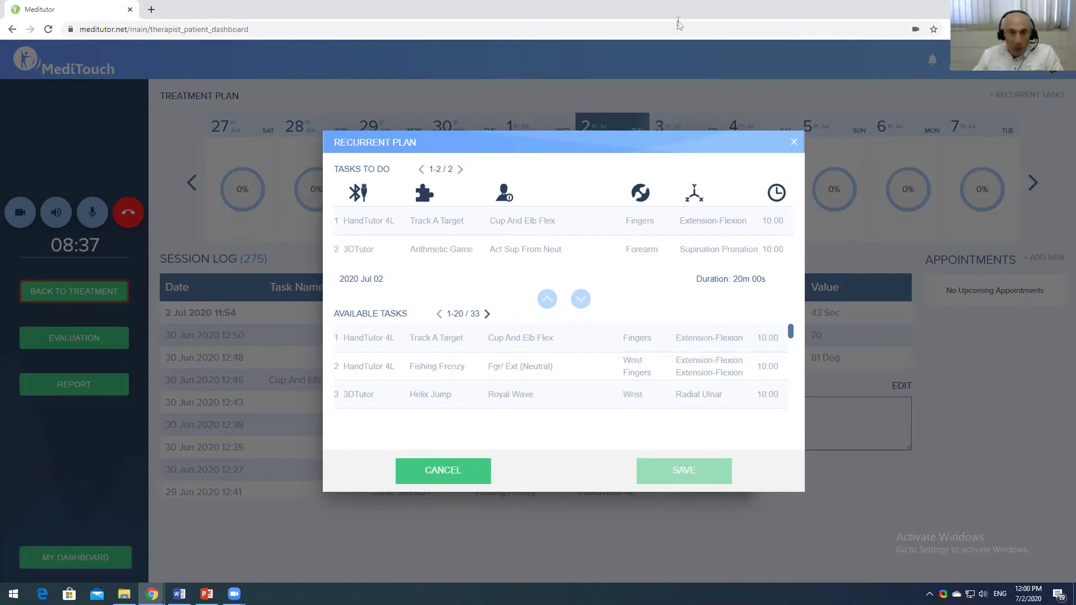
pyautogui.press('Escape')
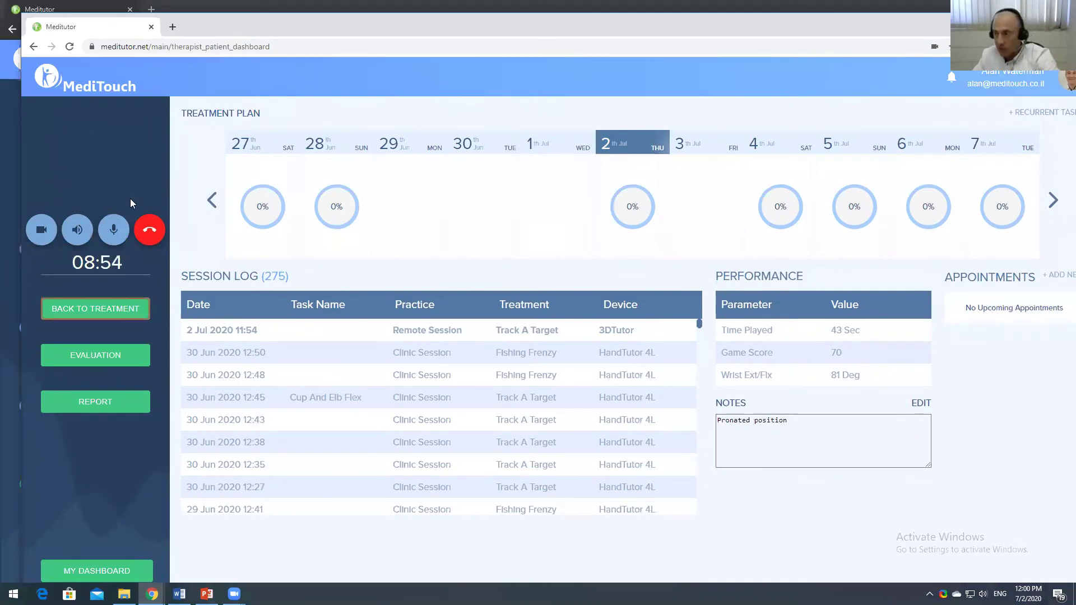
# Step: Start the remote Track A Target game for the patient and pause it to reach its options
pyautogui.click(112, 310)
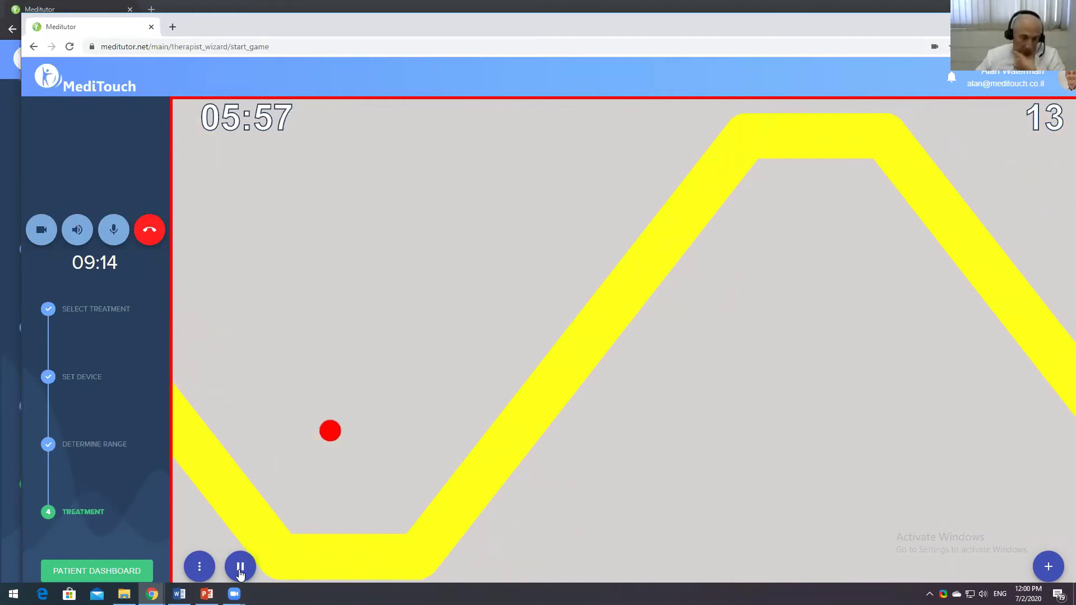
pyautogui.click(276, 557)
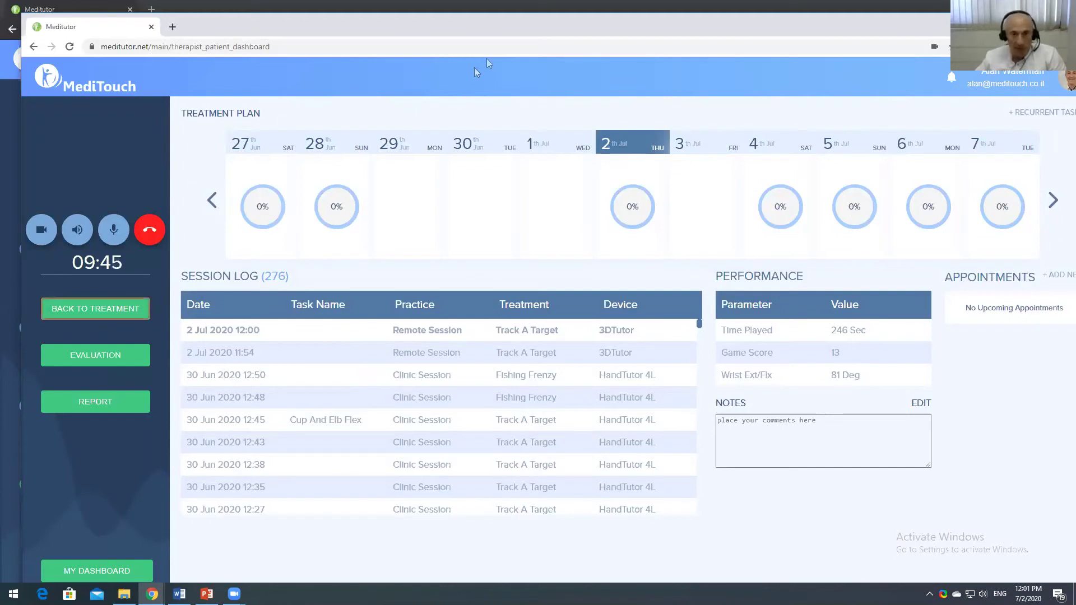
# Step: Hang up the video call and switch to the patient's own dashboard window
pyautogui.click(148, 232)
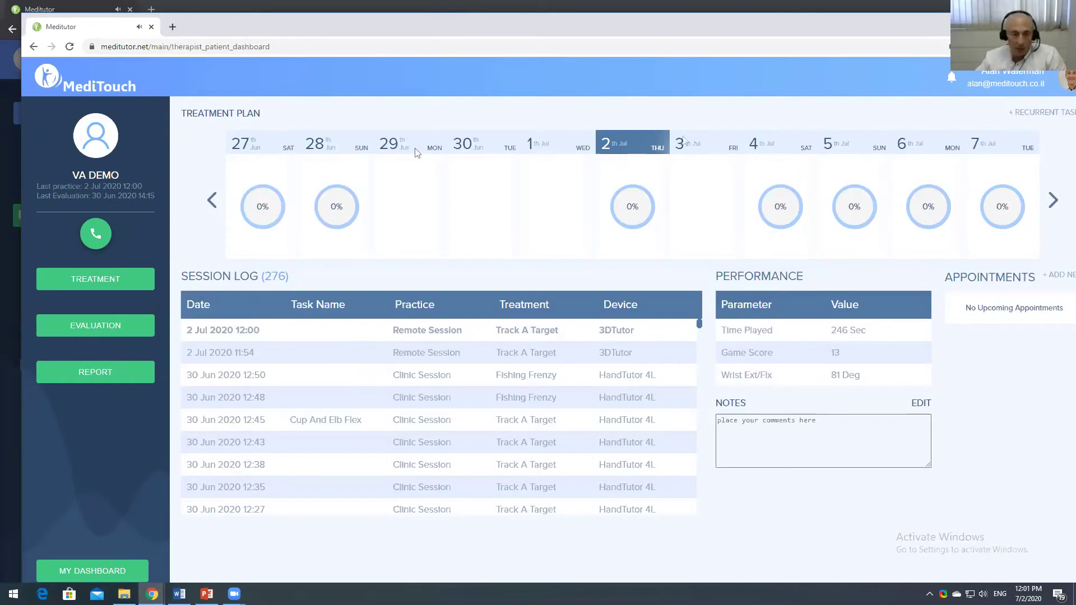
pyautogui.hotkey('alt', 'Tab')
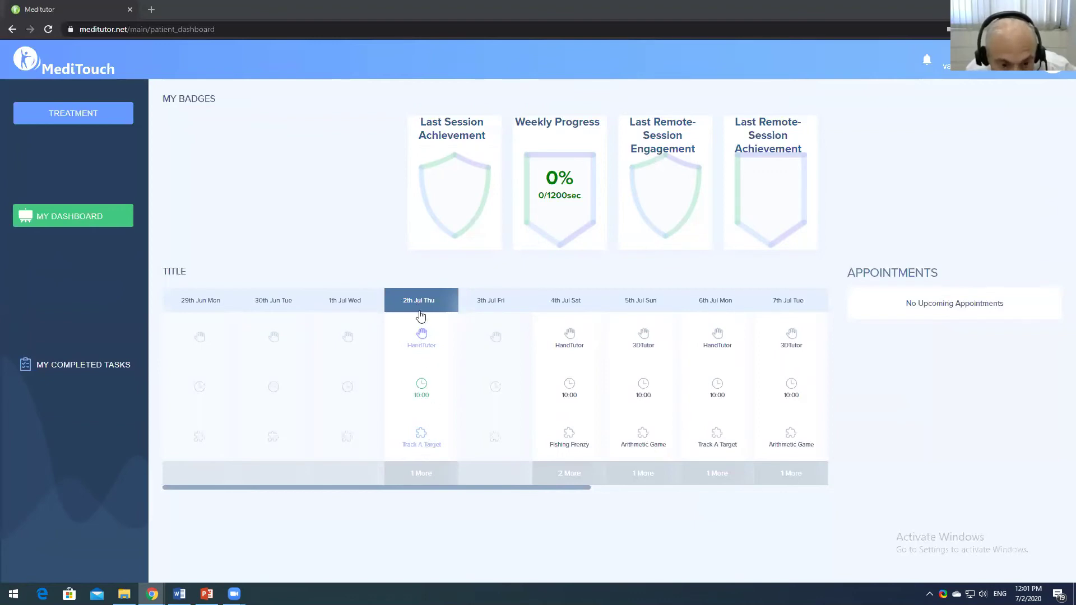
pyautogui.click(421, 332)
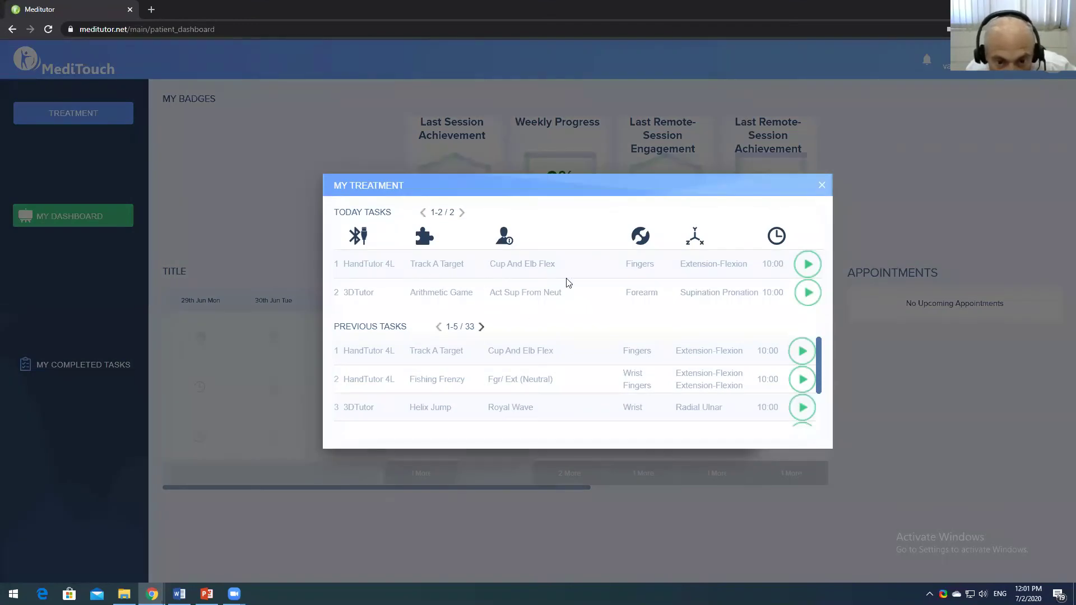
pyautogui.click(807, 292)
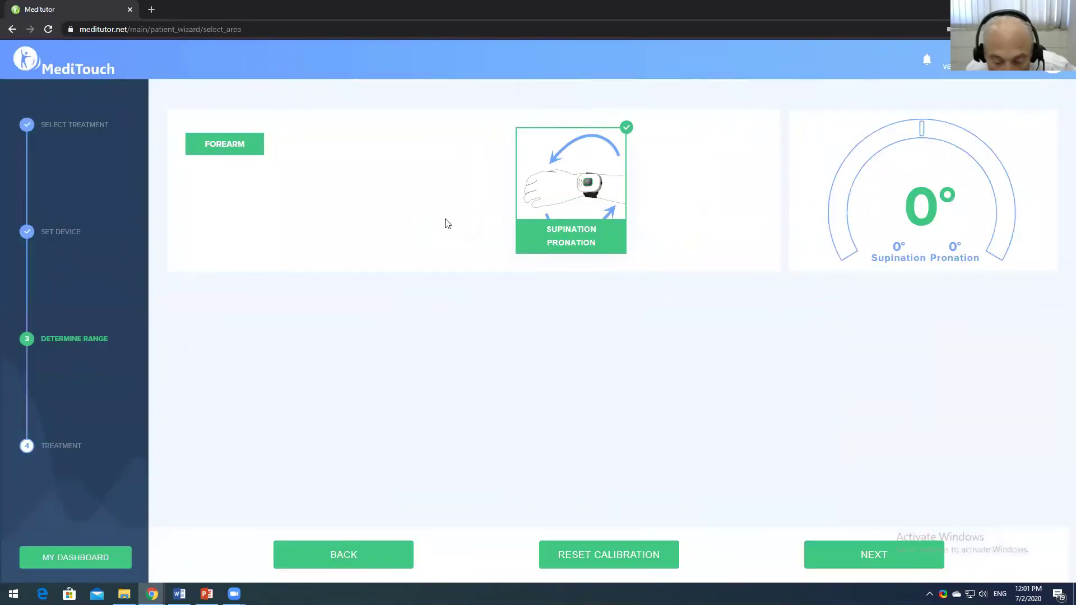
pyautogui.click(371, 560)
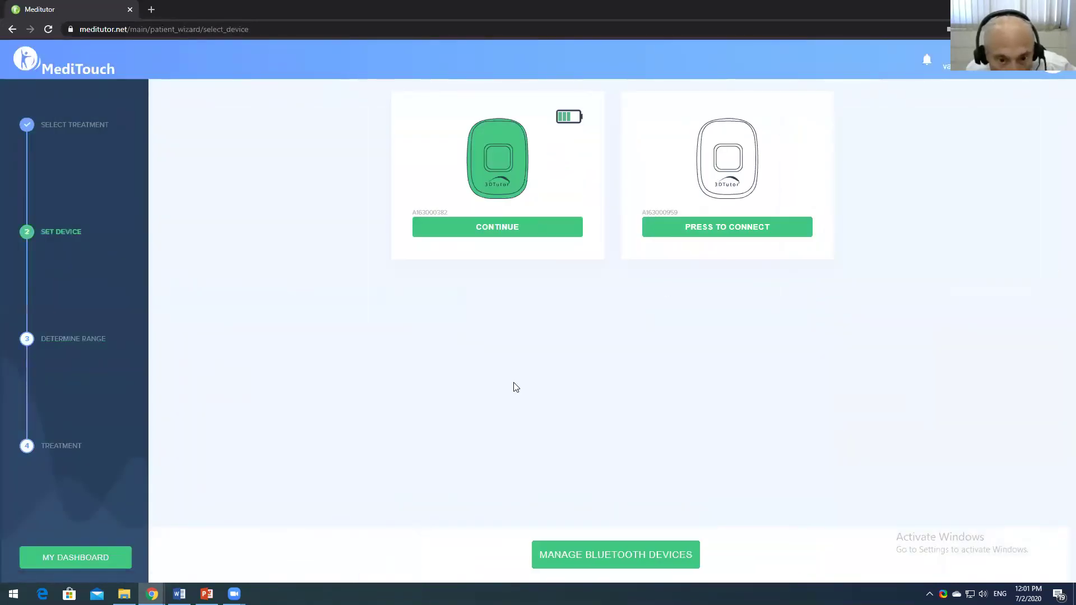
pyautogui.click(464, 232)
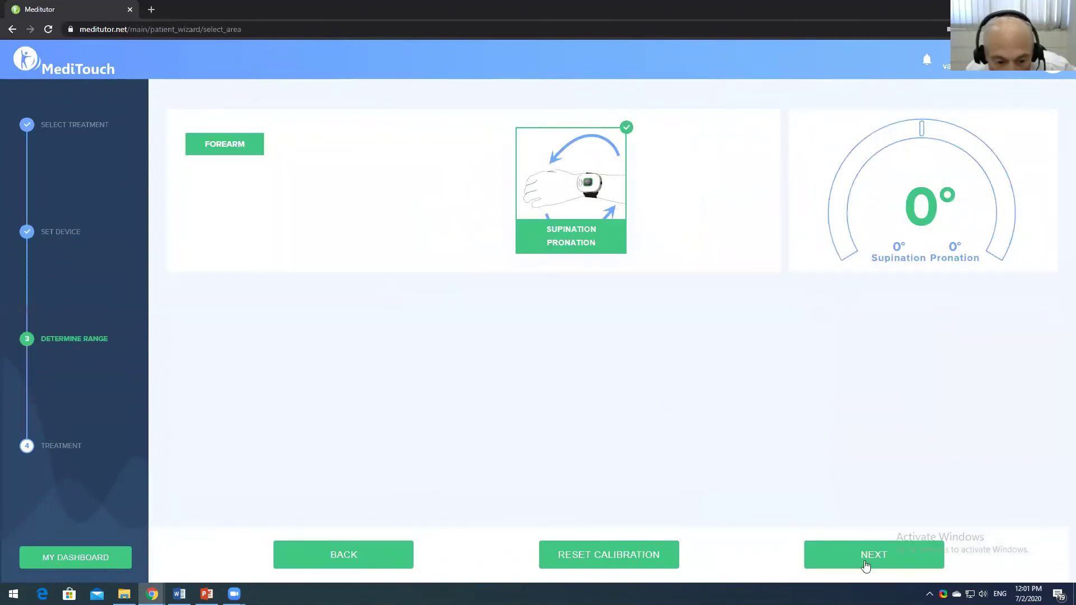
pyautogui.click(53, 560)
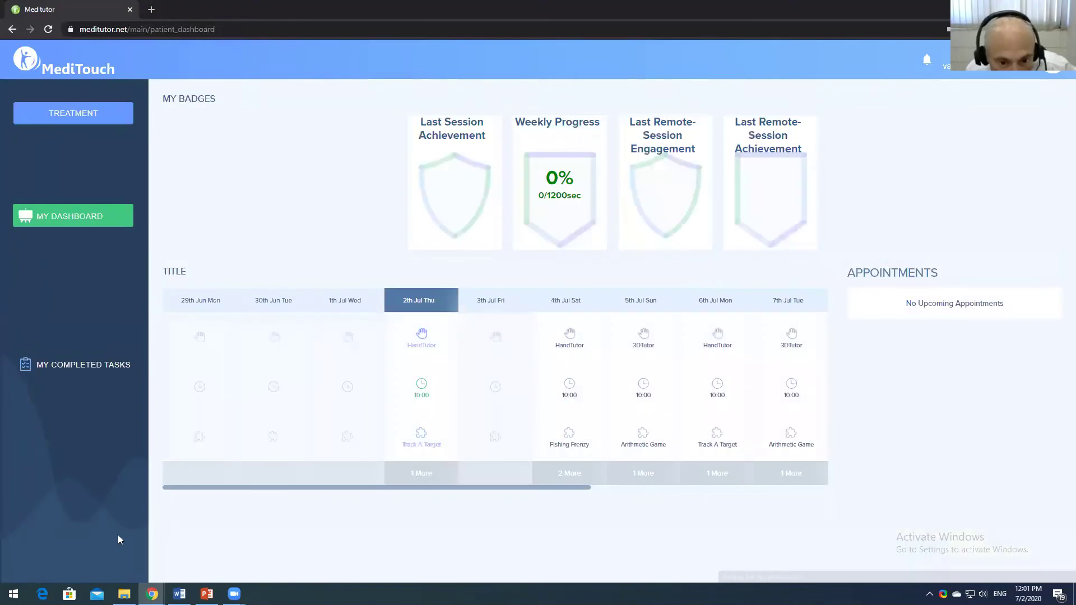
# Step: Open the patient's treatment task list and start today's 3DTutor Arithmetic Game task
pyautogui.click(421, 339)
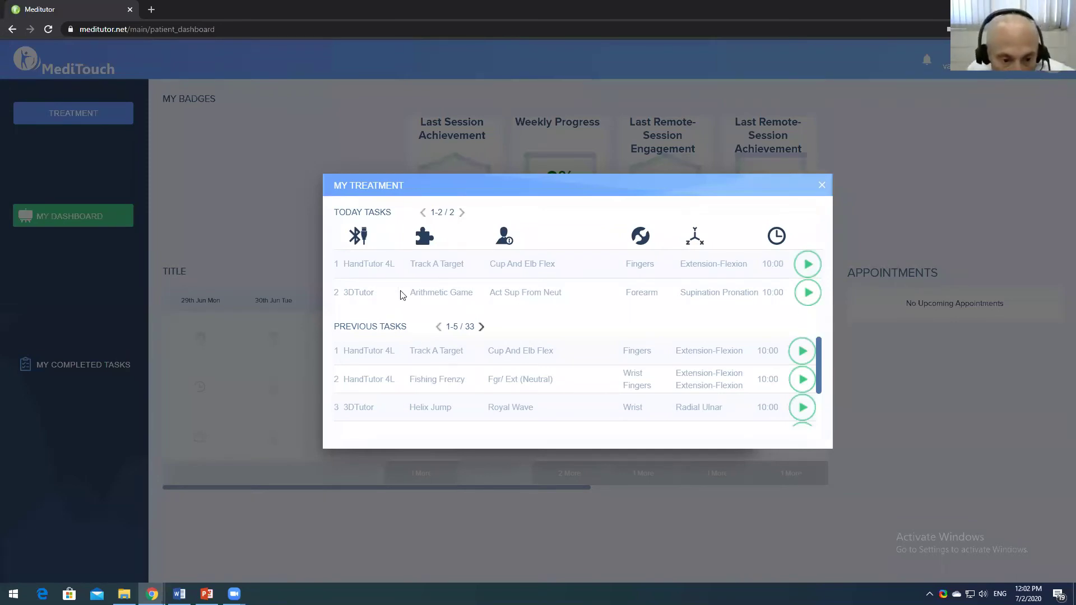
pyautogui.moveTo(419, 292); pyautogui.dragTo(479, 298)
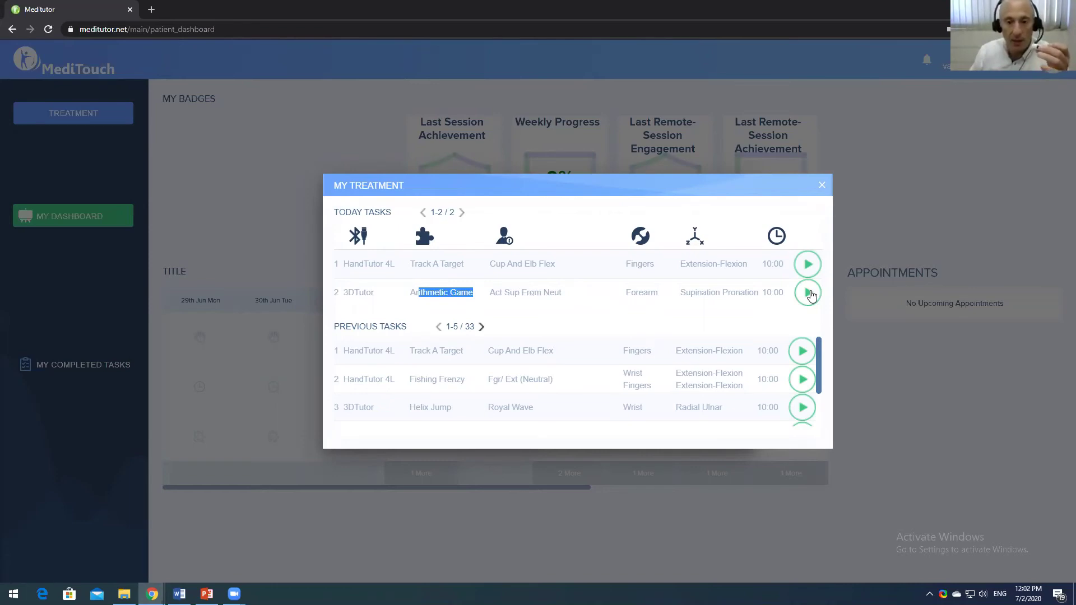
pyautogui.click(808, 293)
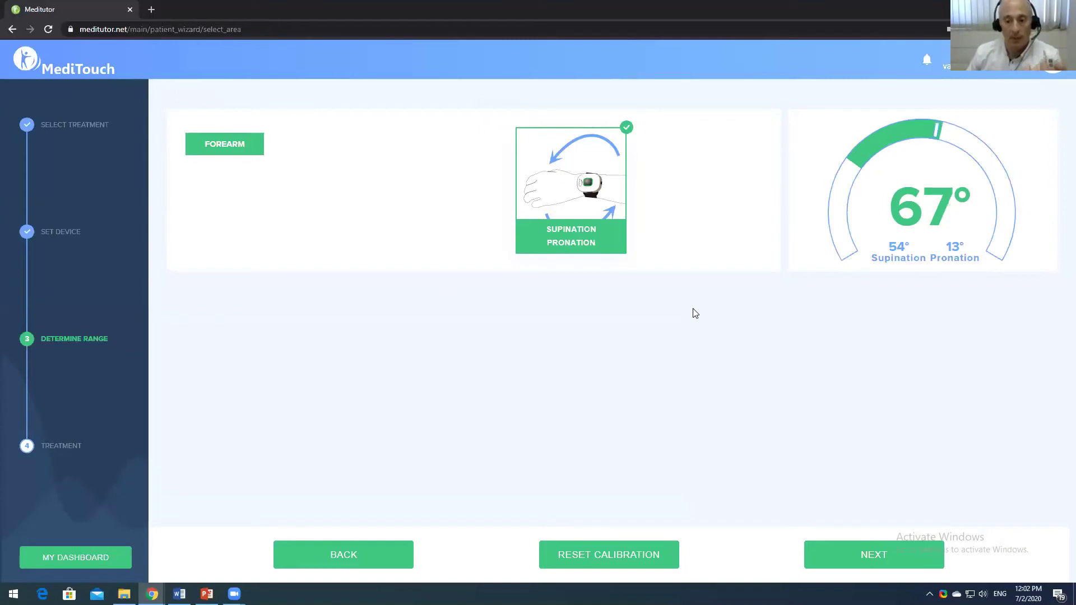
# Step: Advance from the range setup to the Arithmetic Game board and start the game
pyautogui.click(867, 554)
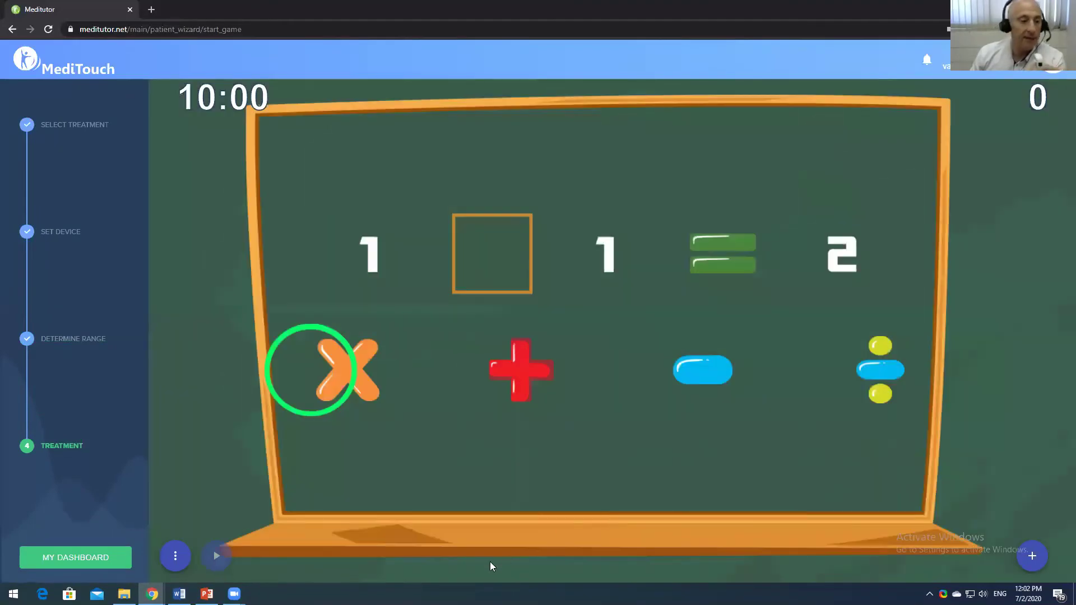
pyautogui.click(216, 556)
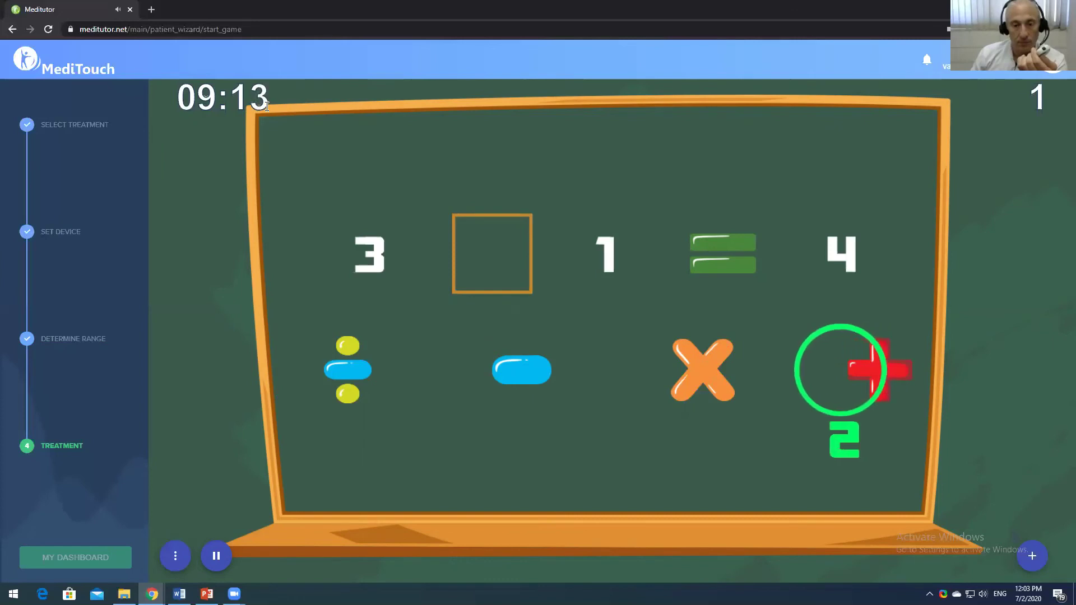
# Step: Stop the Arithmetic round, close its score summary, and switch to the therapist's window
pyautogui.click(182, 556)
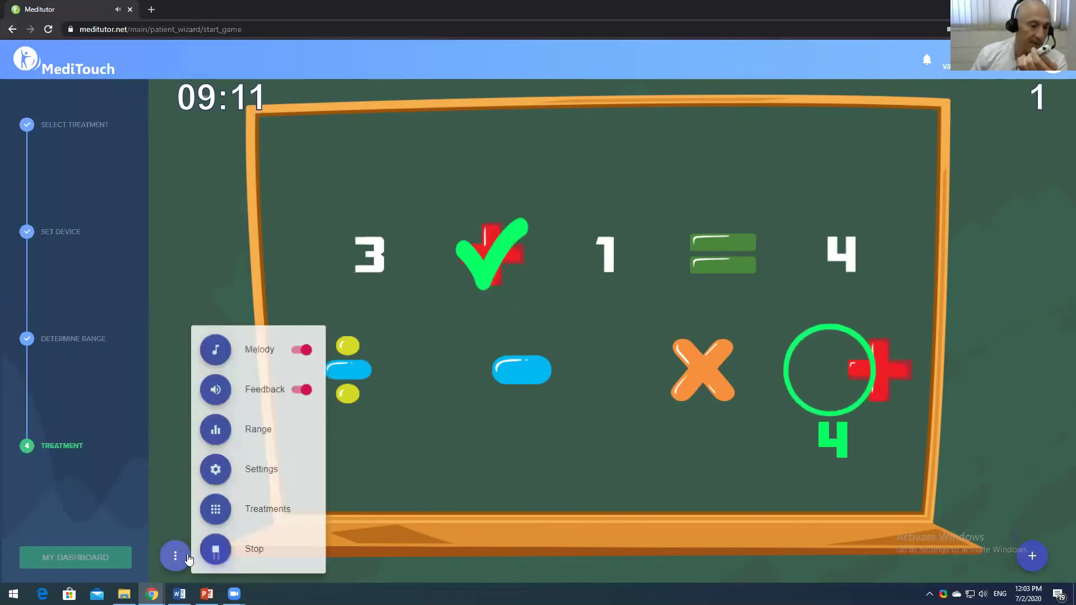
pyautogui.click(249, 549)
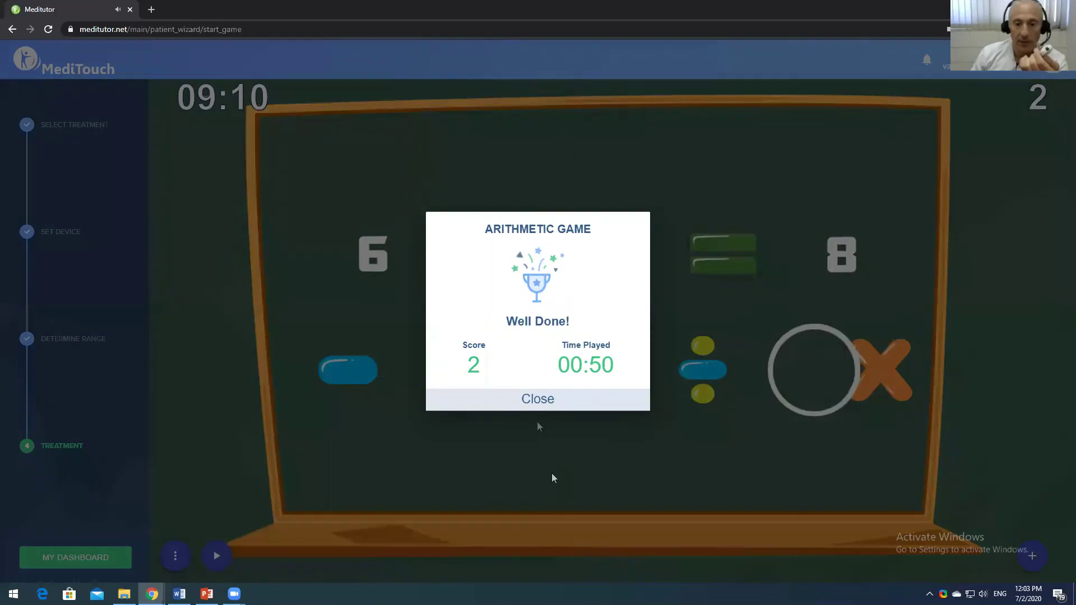
pyautogui.click(539, 399)
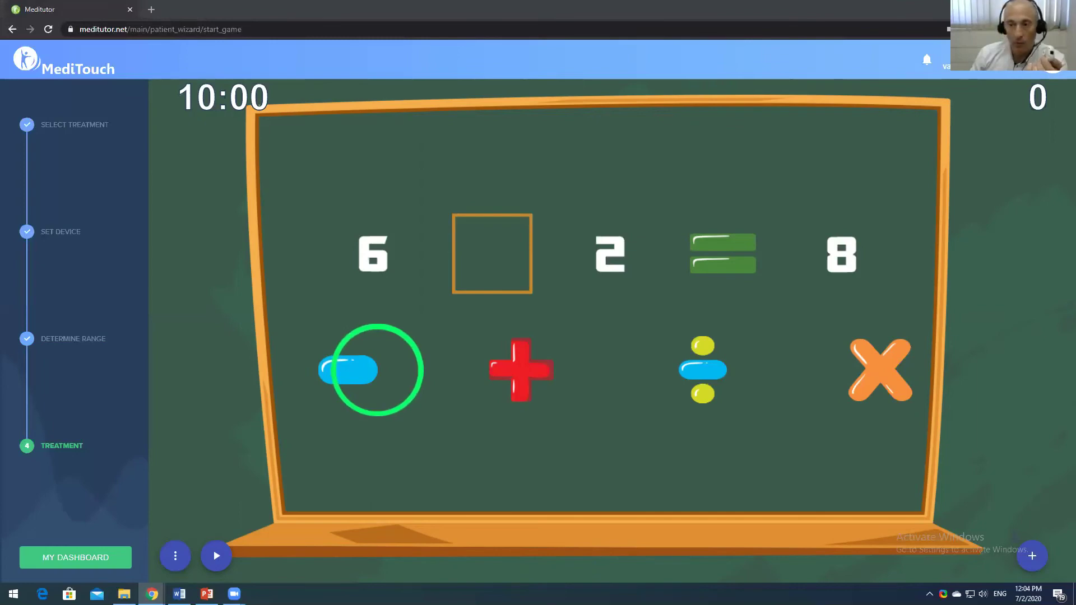
pyautogui.hotkey('alt', 'Tab')
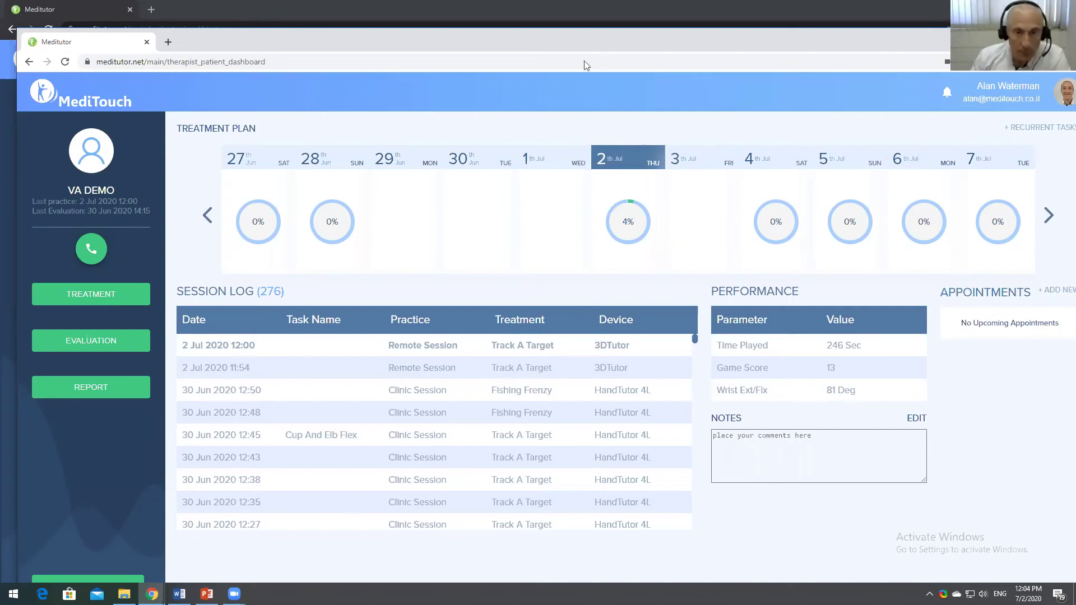
# Step: Reload the therapist page and open the demo patient's log, then return the patient to My Dashboard
pyautogui.click(301, 61)
pyautogui.click(301, 60)
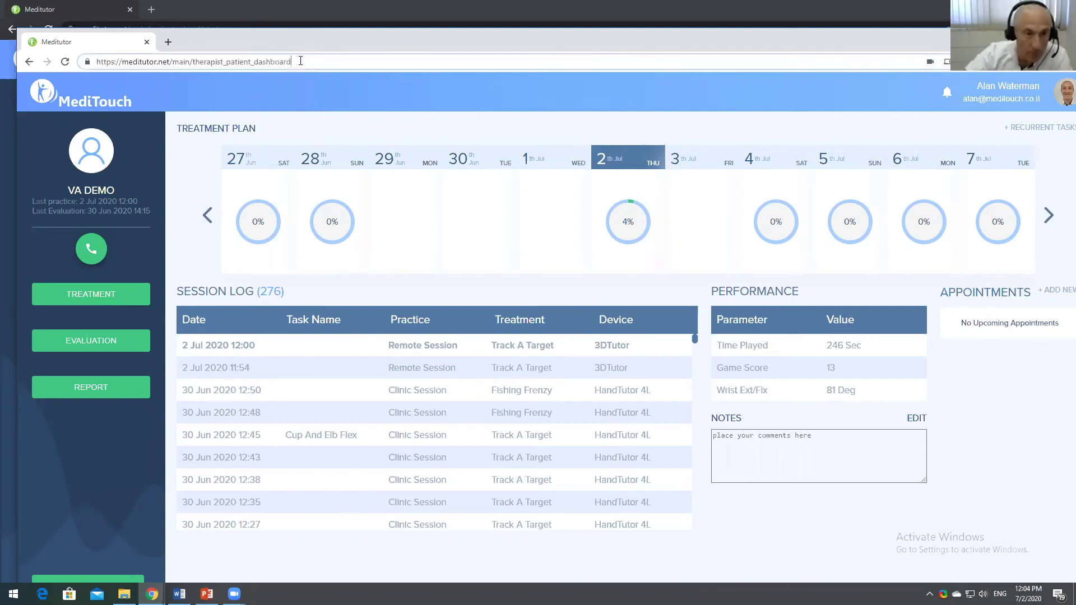
pyautogui.press('Return')
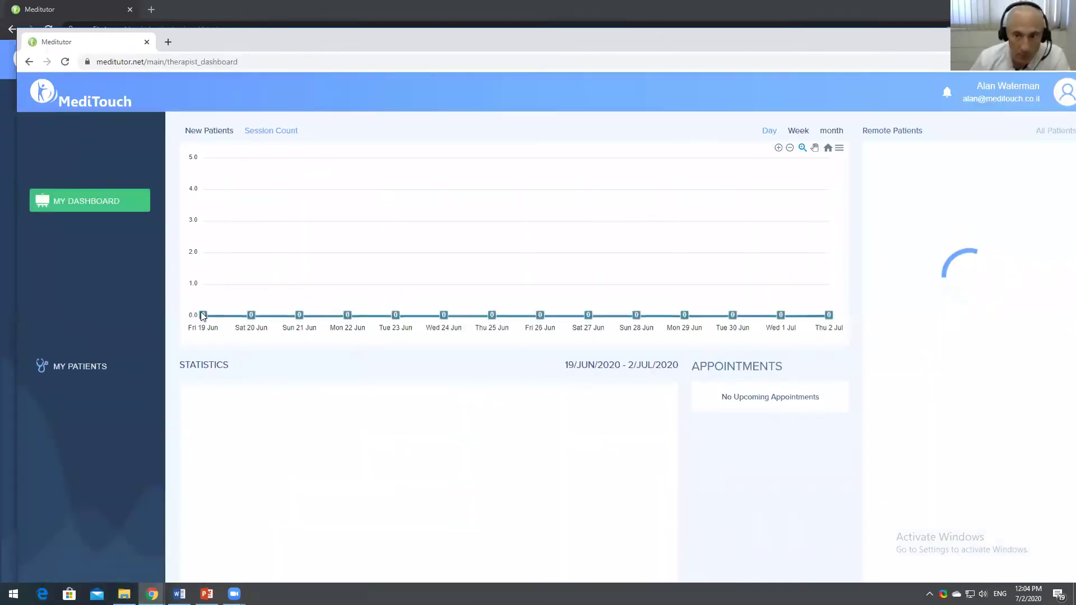
pyautogui.click(928, 163)
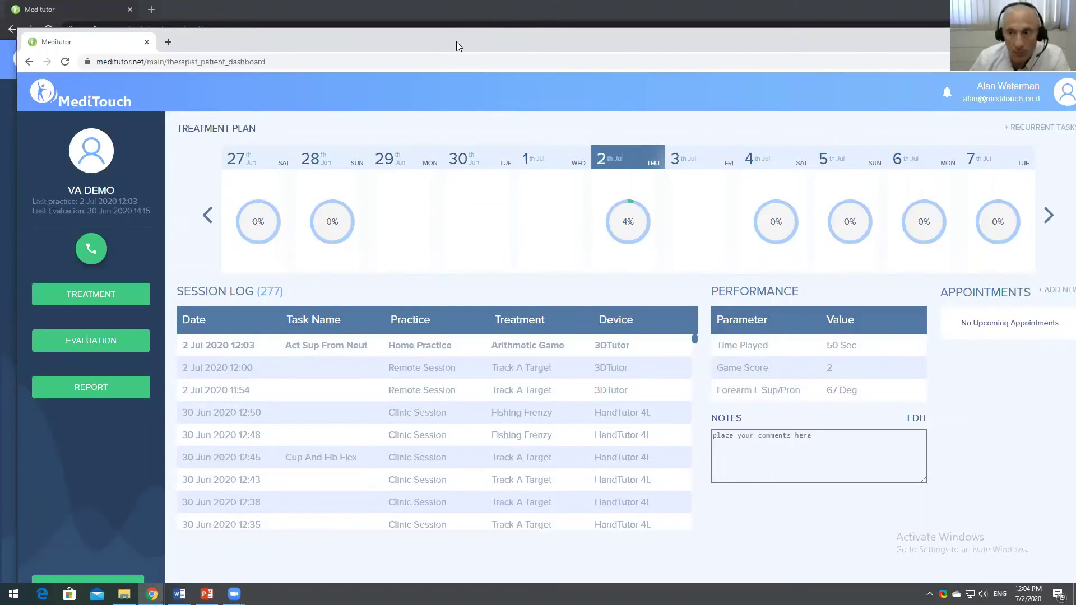
pyautogui.moveTo(452, 42); pyautogui.dragTo(446, 28)
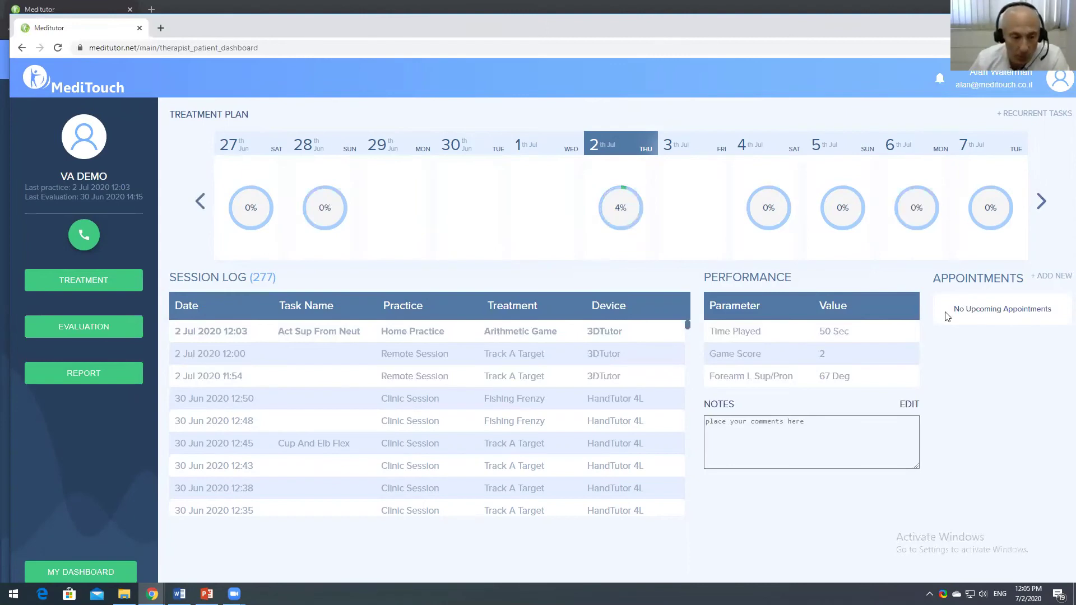
pyautogui.hotkey('alt', 'Tab')
pyautogui.click(49, 558)
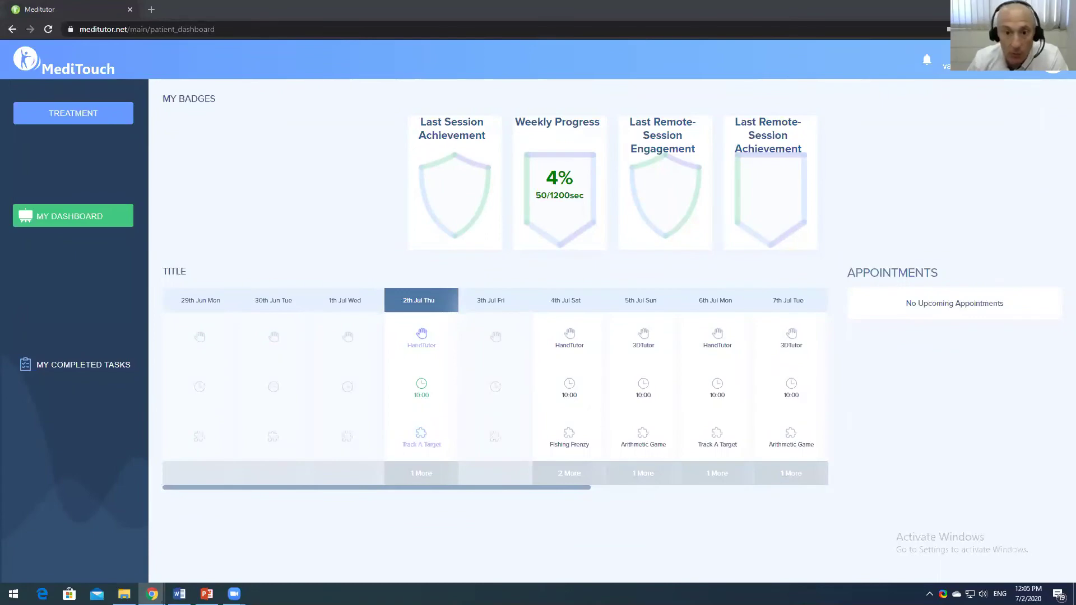
pyautogui.hotkey('alt', 'Tab')
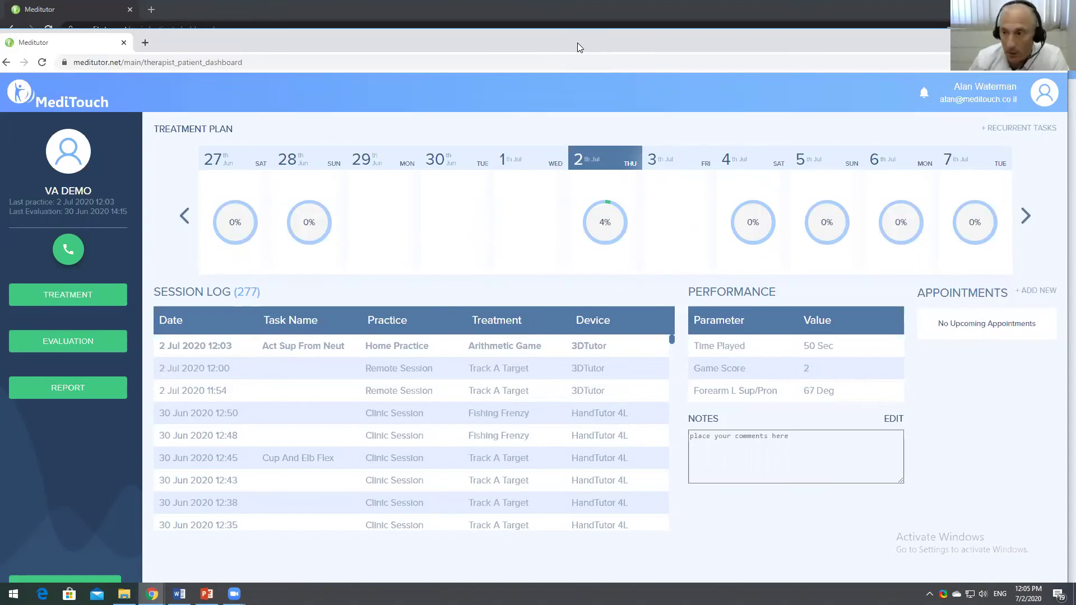
pyautogui.hotkey('alt', 'Tab')
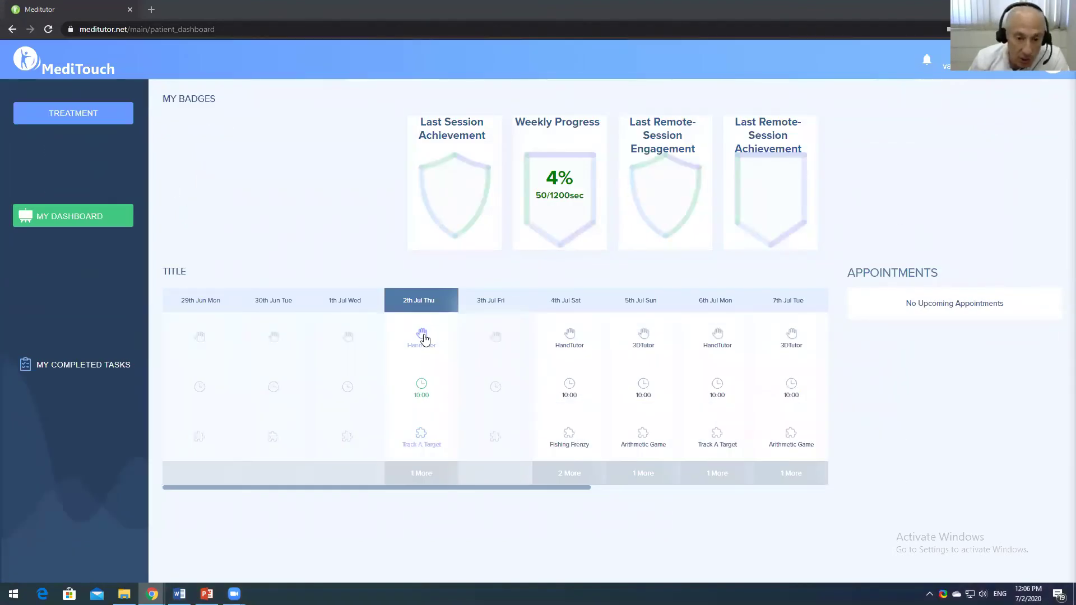
# Step: Open the assigned task list and start the previous Squat knee task at 45° flexion
pyautogui.click(423, 337)
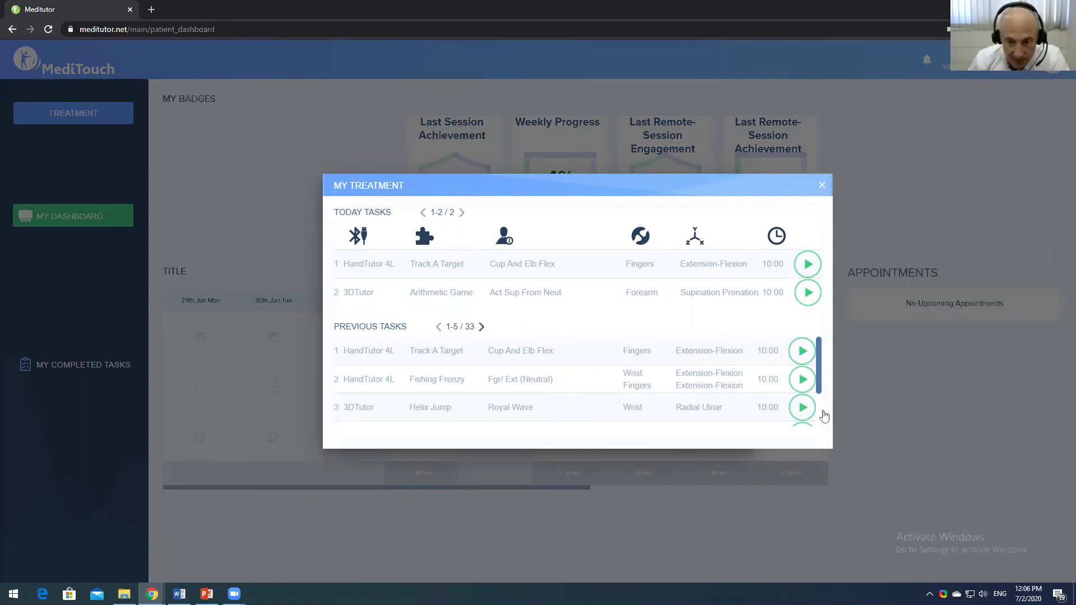
pyautogui.moveTo(818, 380); pyautogui.dragTo(821, 430)
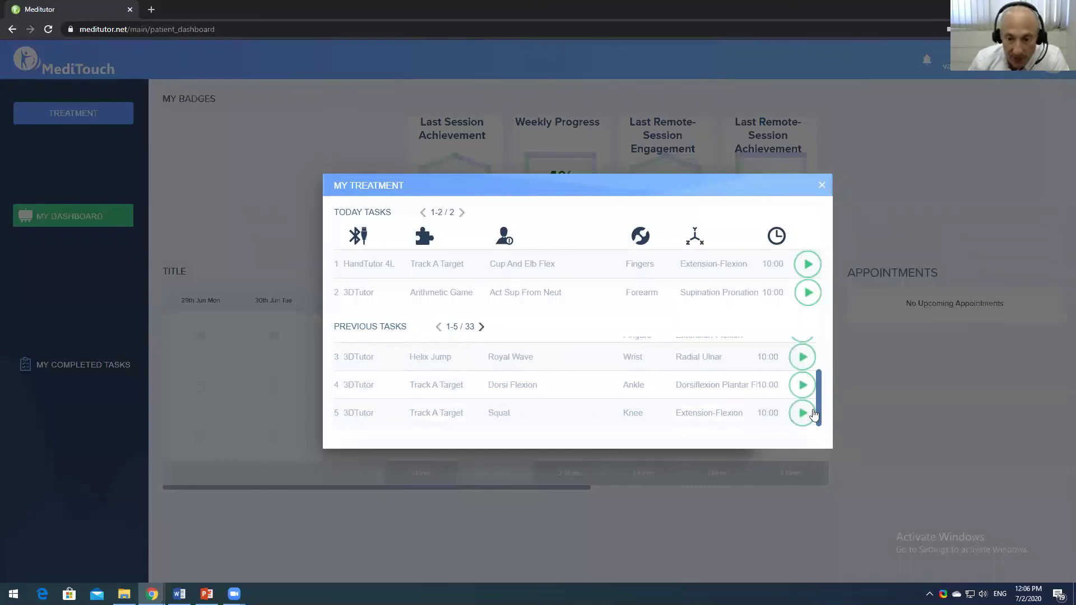
pyautogui.click(803, 413)
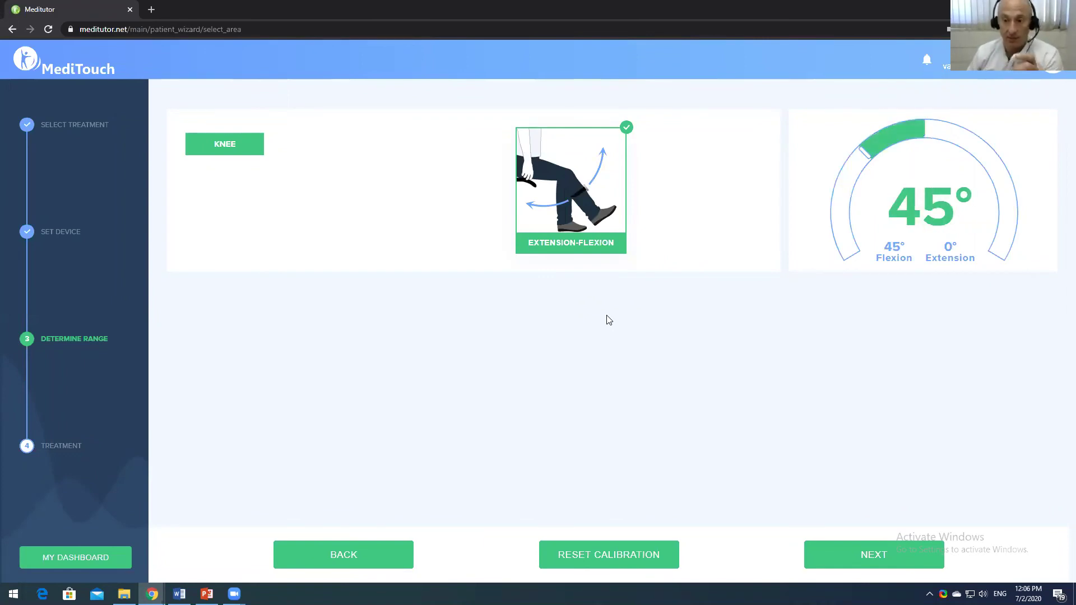
# Step: Play a Track A Target knee round to score 100 in 40 seconds, then stop and return to the dashboard
pyautogui.click(884, 562)
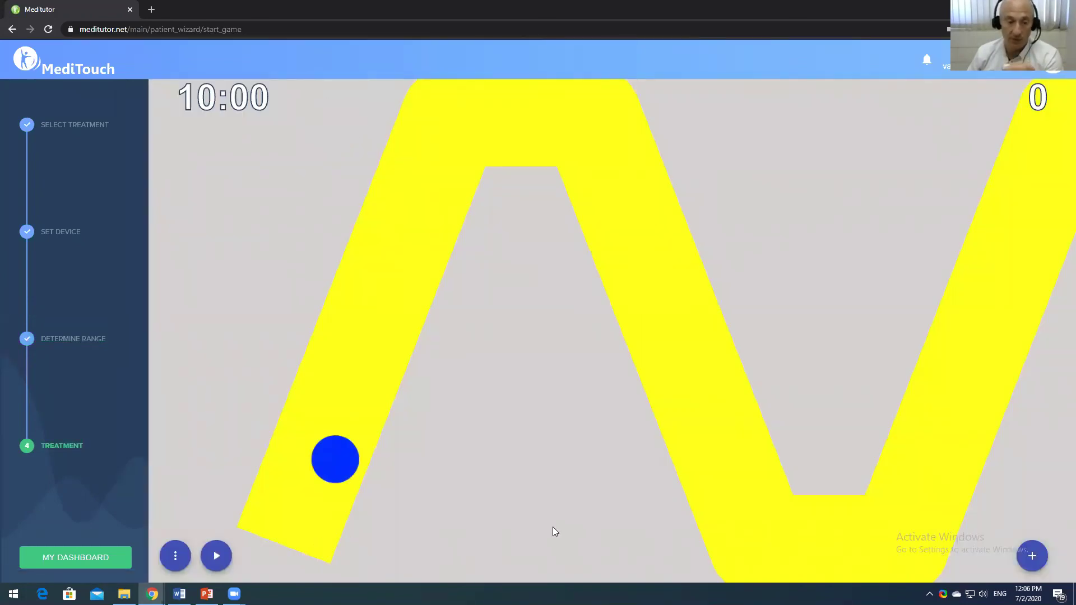
pyautogui.click(218, 557)
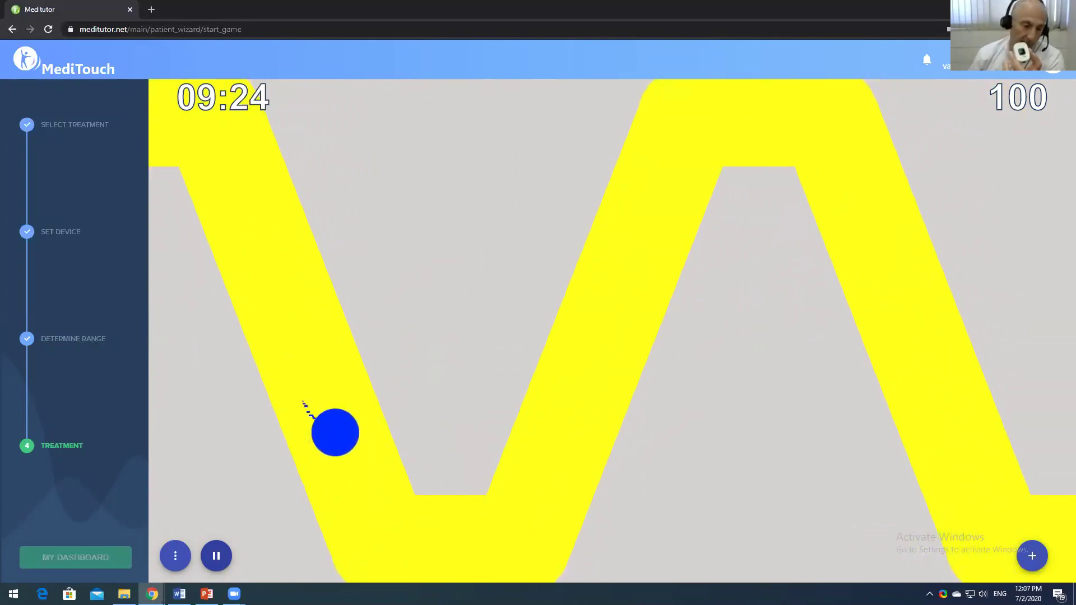
pyautogui.click(175, 557)
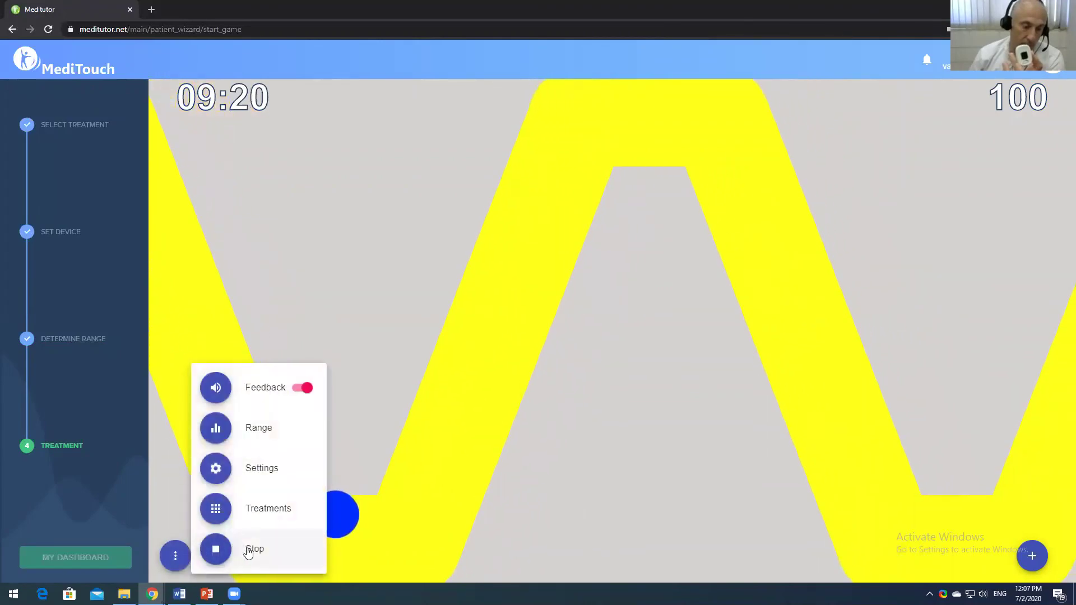
pyautogui.click(250, 552)
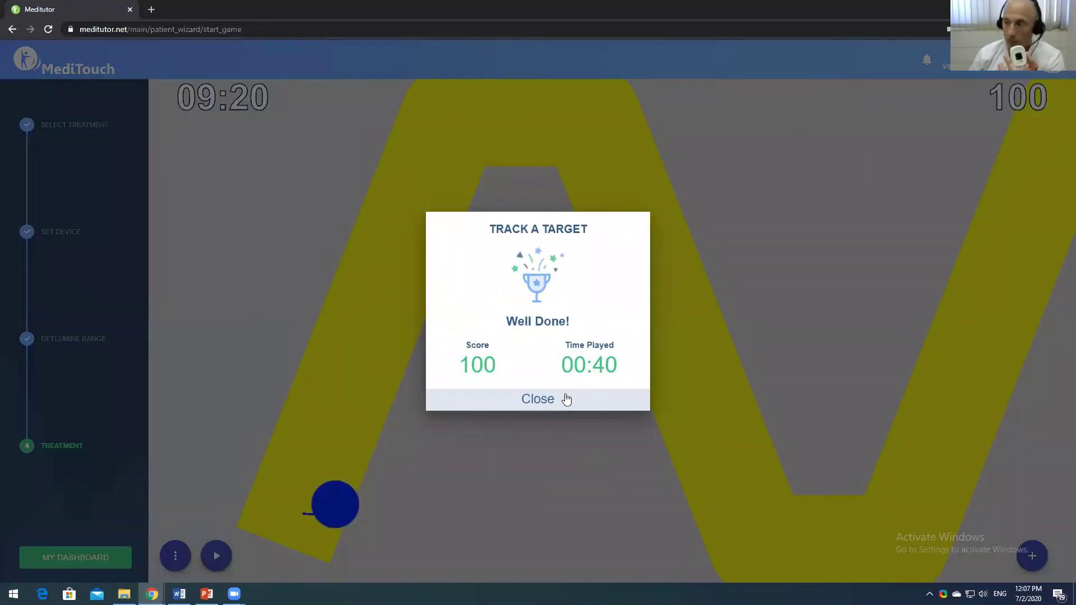
pyautogui.click(566, 399)
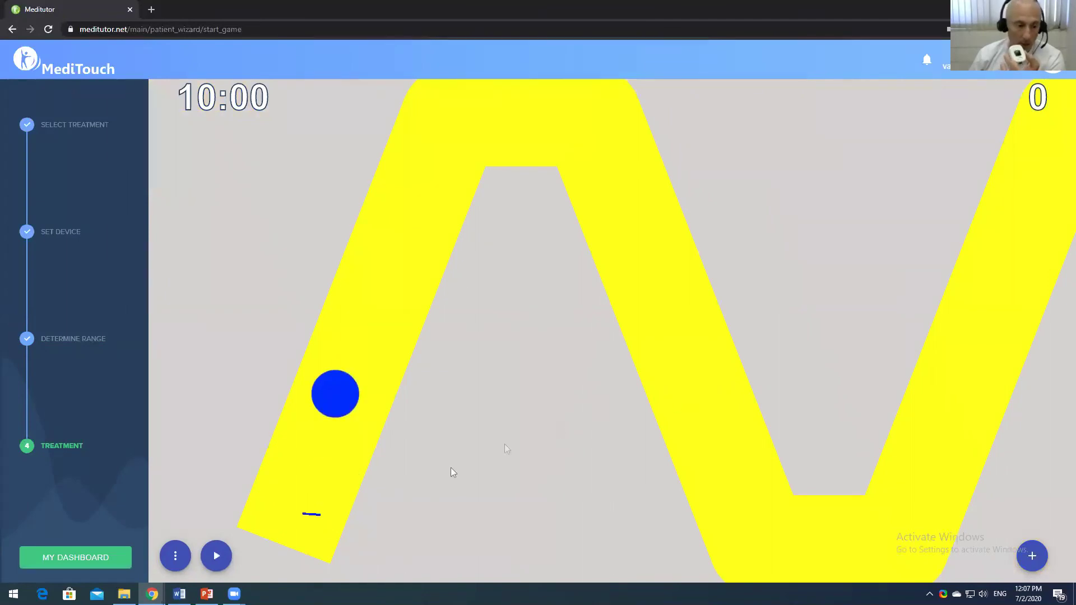
pyautogui.click(68, 558)
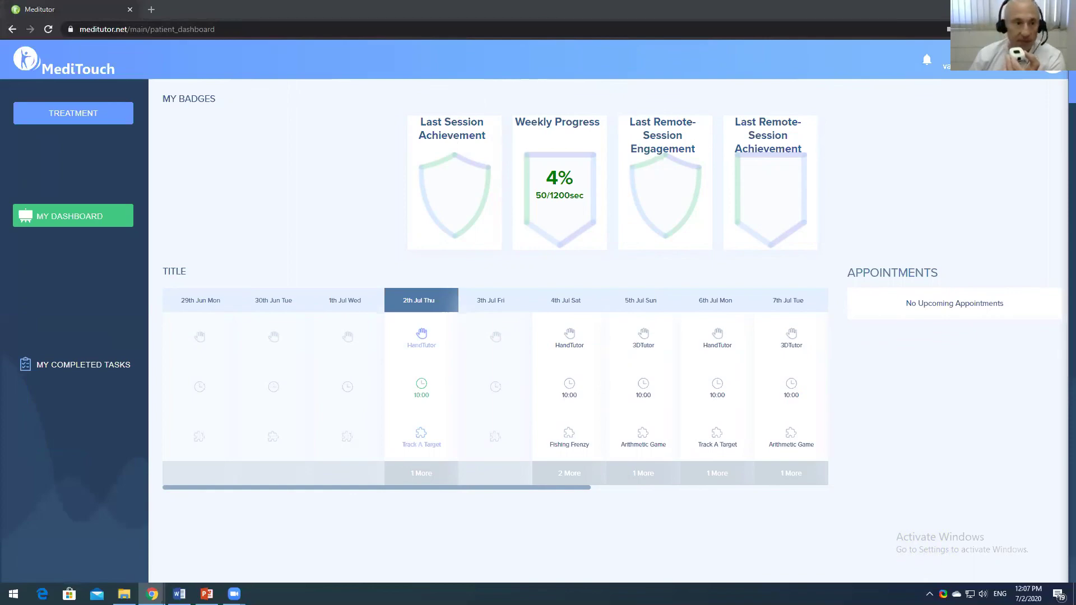
# Step: Switch to the therapist window, reload it, and open the demo patient's session log
pyautogui.hotkey('alt', 'Tab')
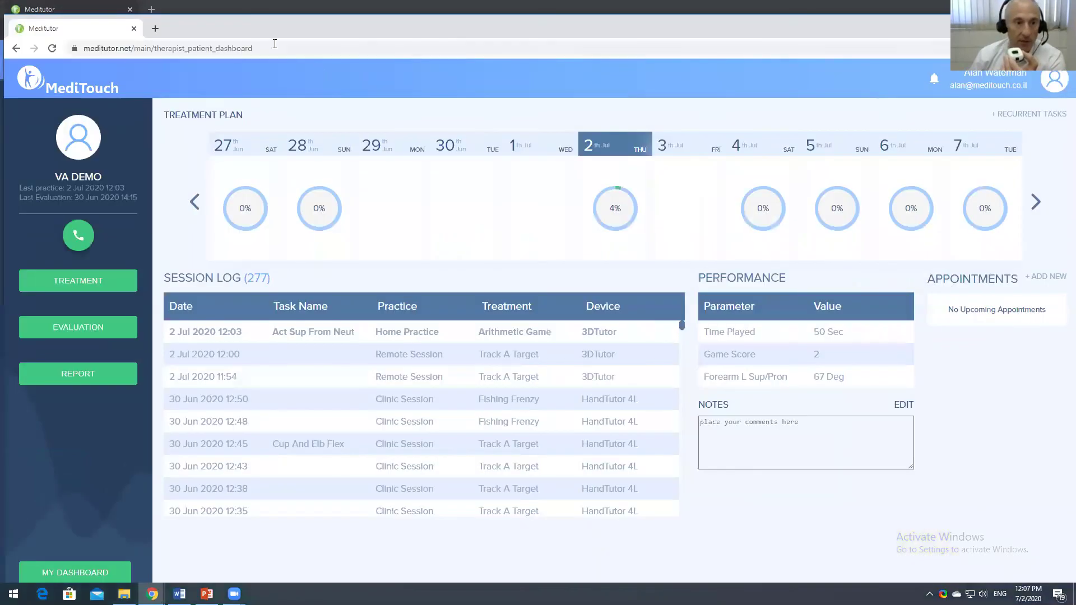
pyautogui.click(274, 45)
pyautogui.click(326, 49)
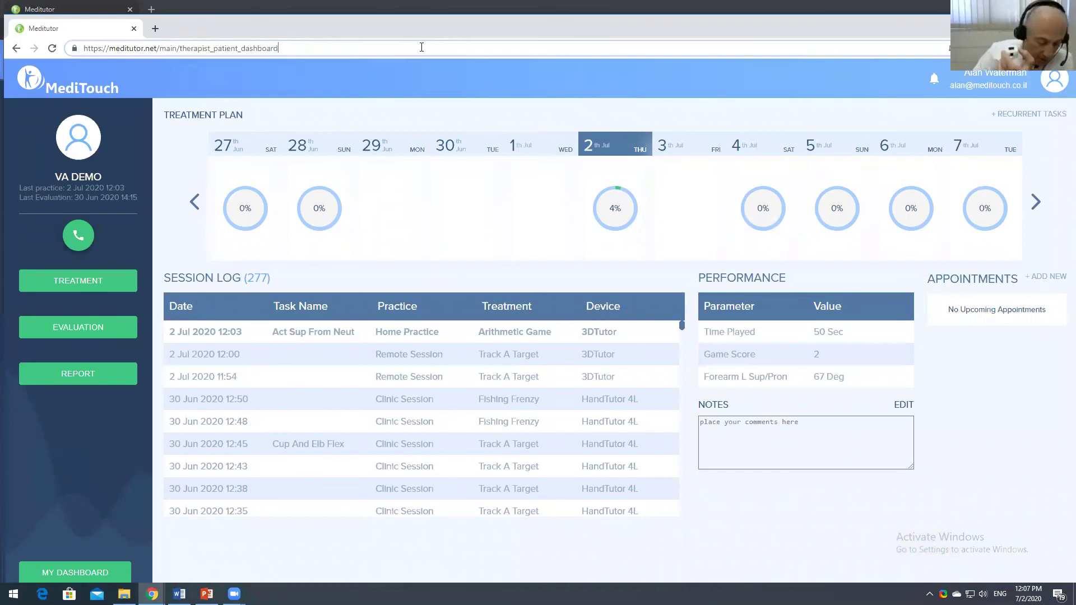
pyautogui.press('Return')
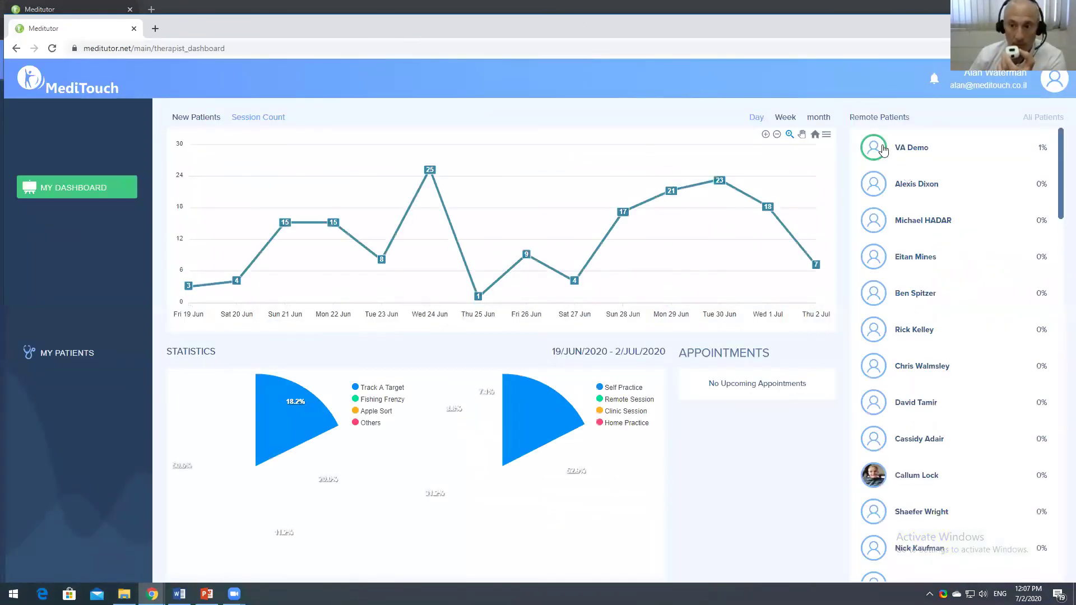
pyautogui.click(884, 149)
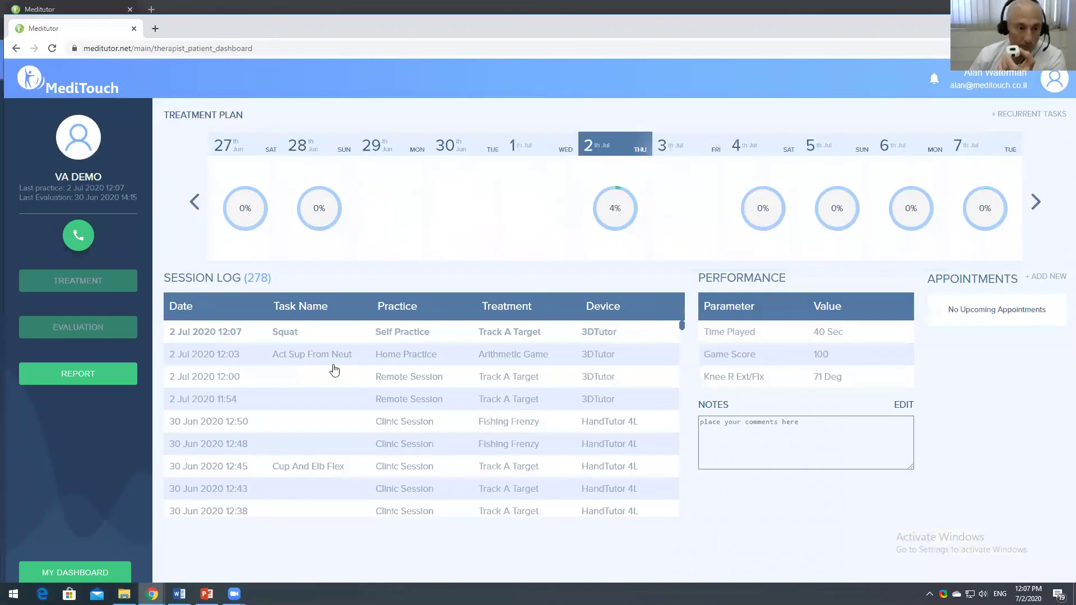